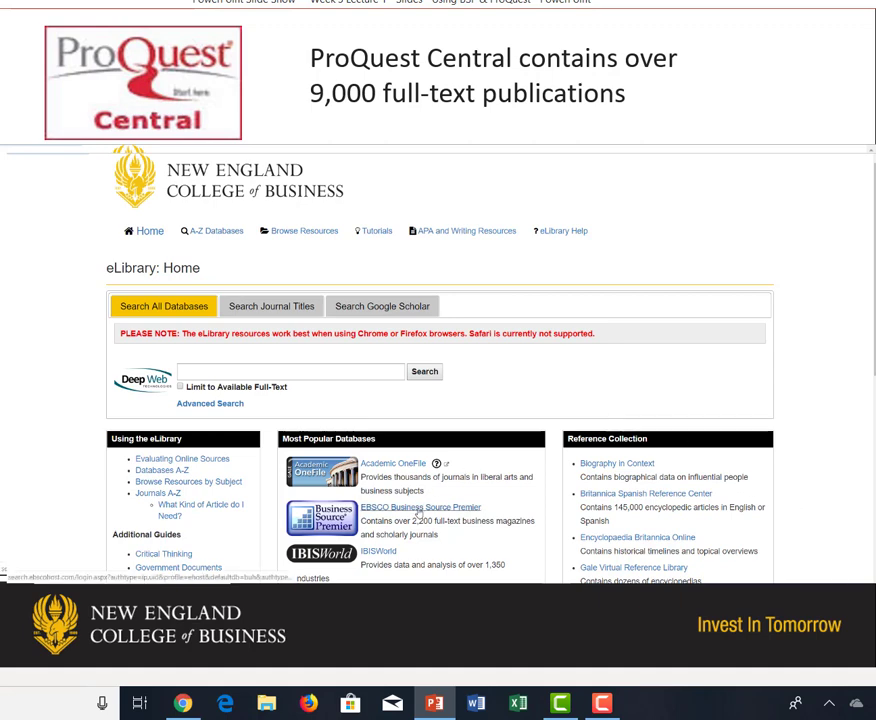
# - Open the EBSCO Business Source Premier database from the most popular databases on the eLibrary home page
pyautogui.click(214, 233)
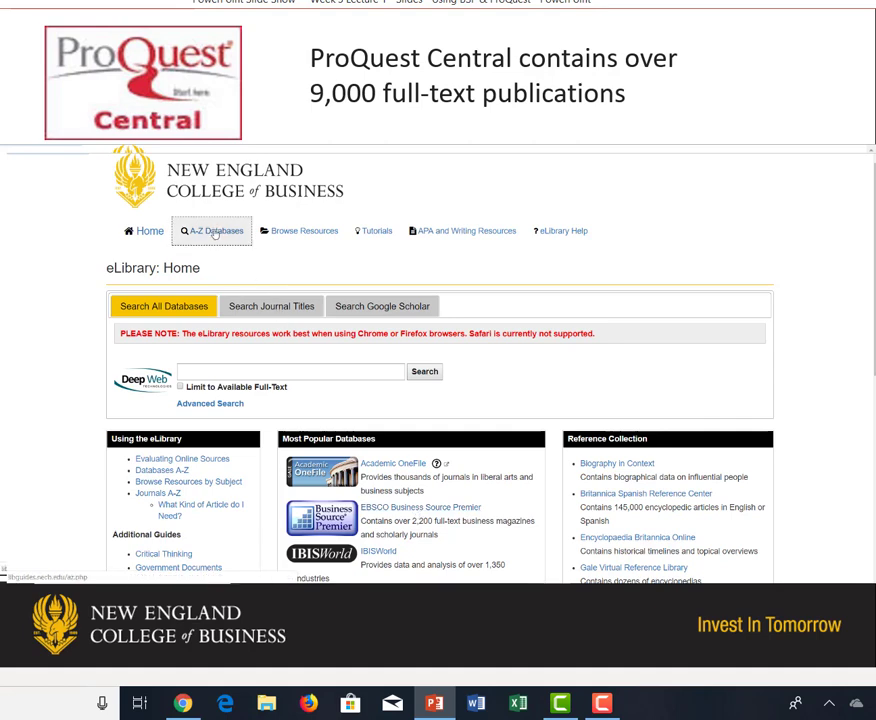
pyautogui.click(415, 509)
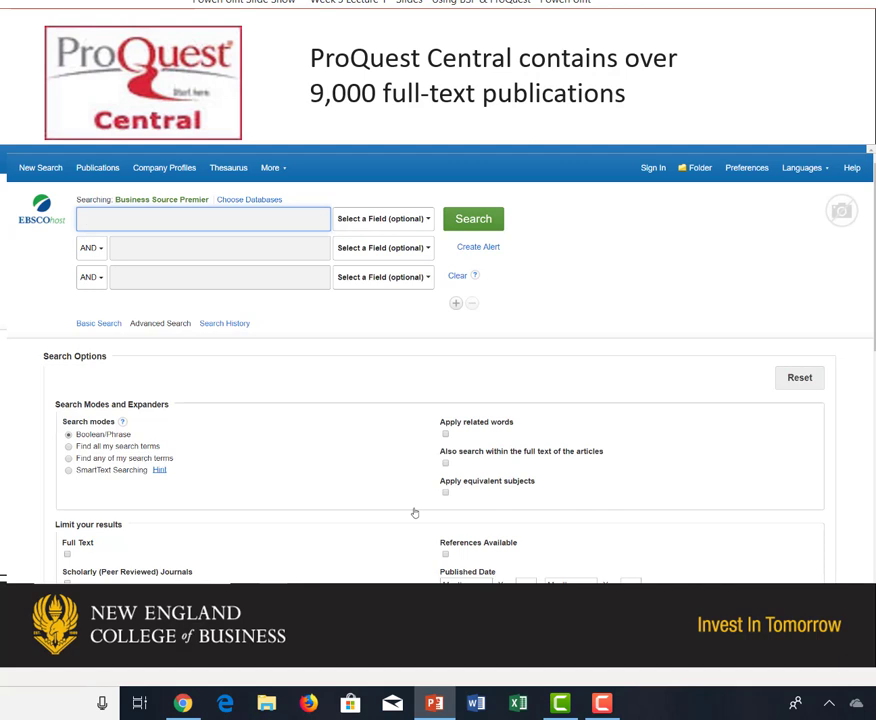
pyautogui.press('Right')
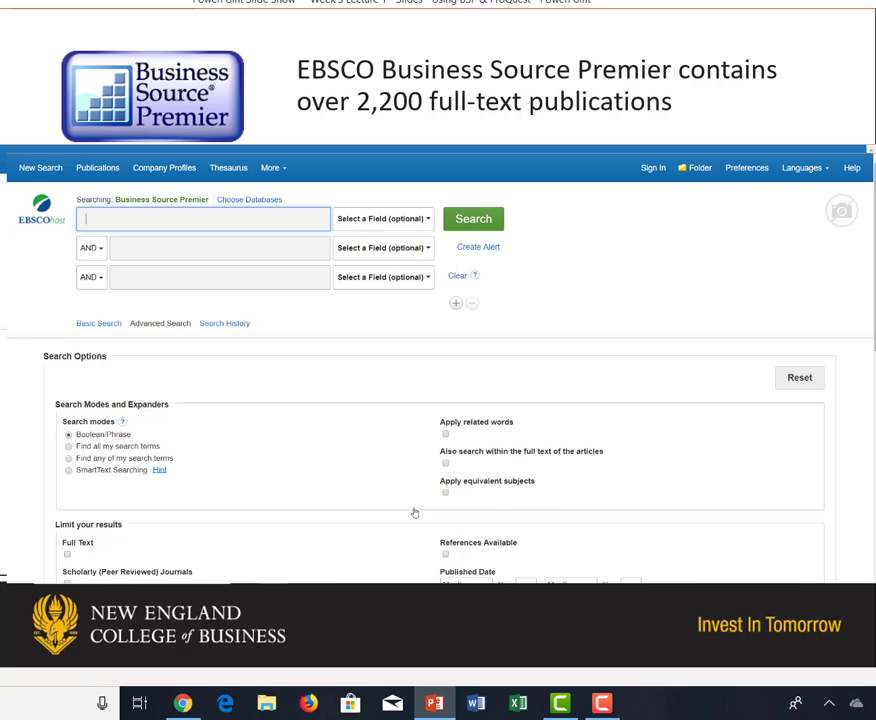
# - Browse the Business Source Premier publications for "harvard business review"
pyautogui.click(99, 168)
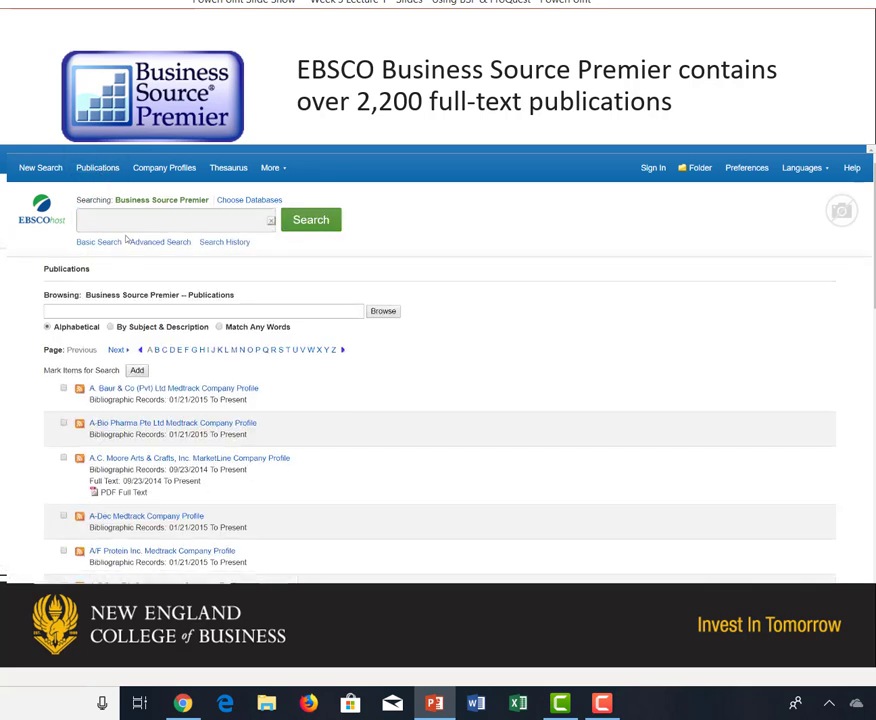
pyautogui.click(126, 311)
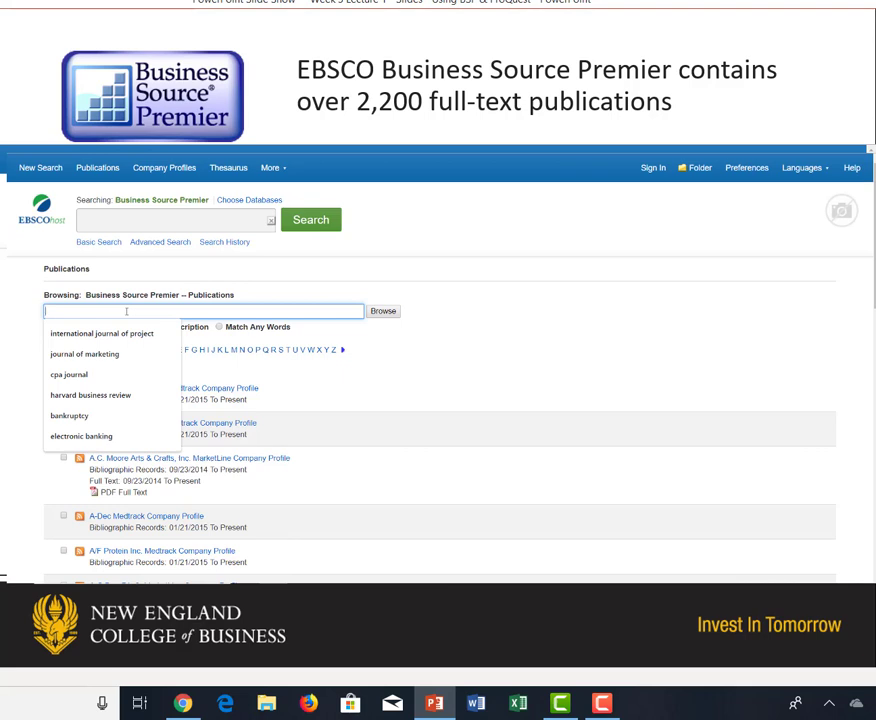
pyautogui.write('harvard')
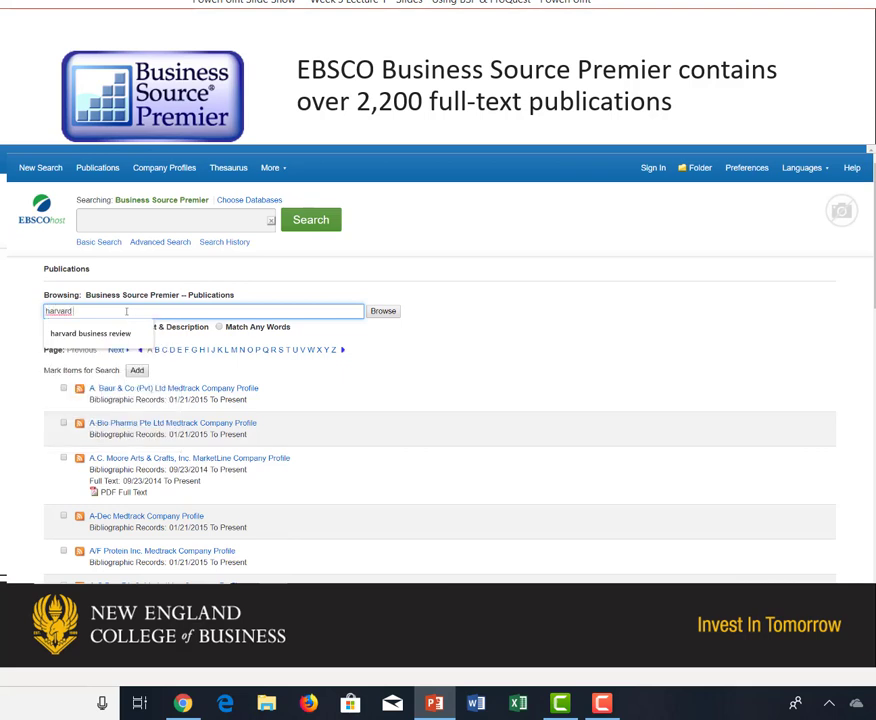
pyautogui.write(' business review')
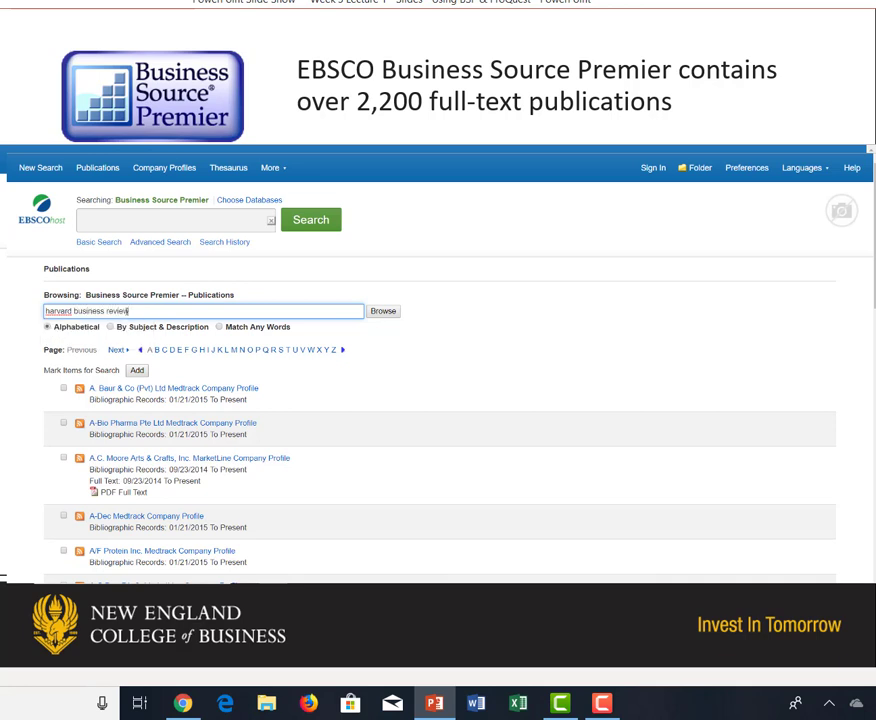
pyautogui.click(383, 311)
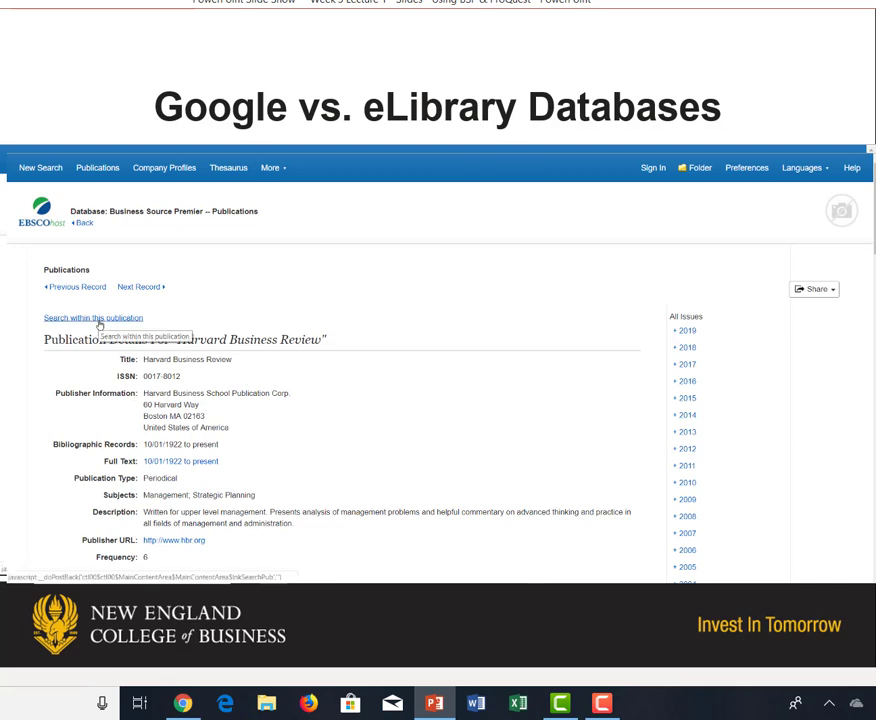
pyautogui.press('Right')
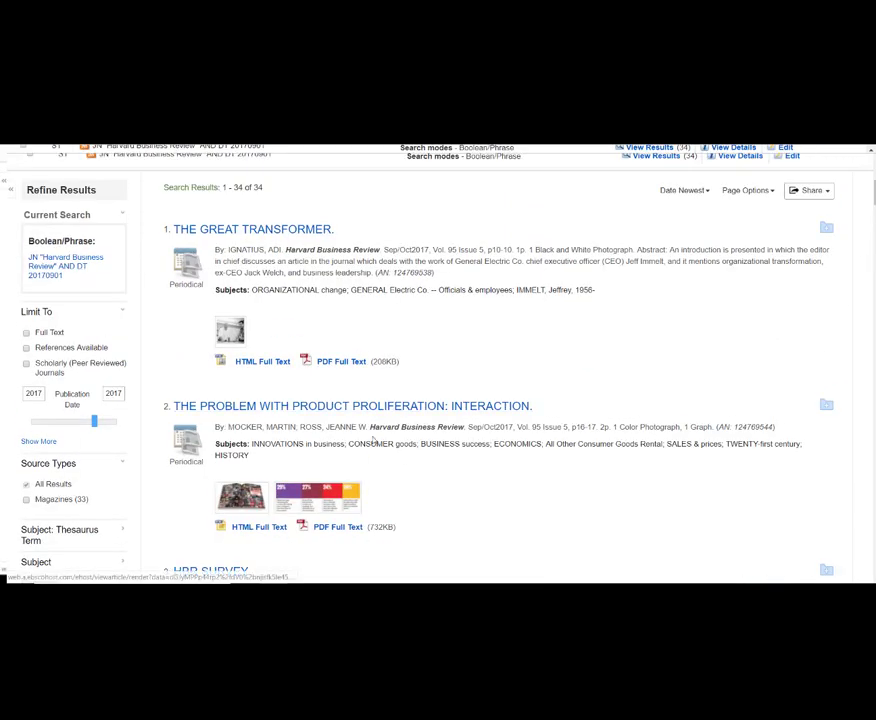
# - Add the articles on product proliferation, paying for online reviews and hiring a chief risk officer to the folder
pyautogui.click(826, 405)
pyautogui.scroll(-5, 751, 432)
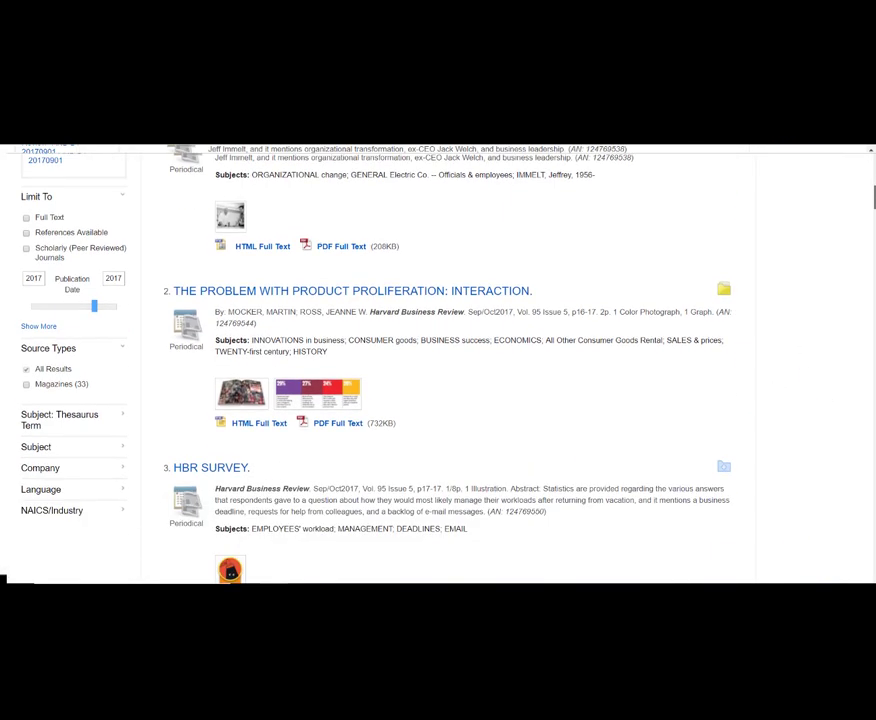
pyautogui.scroll(-1, 759, 344)
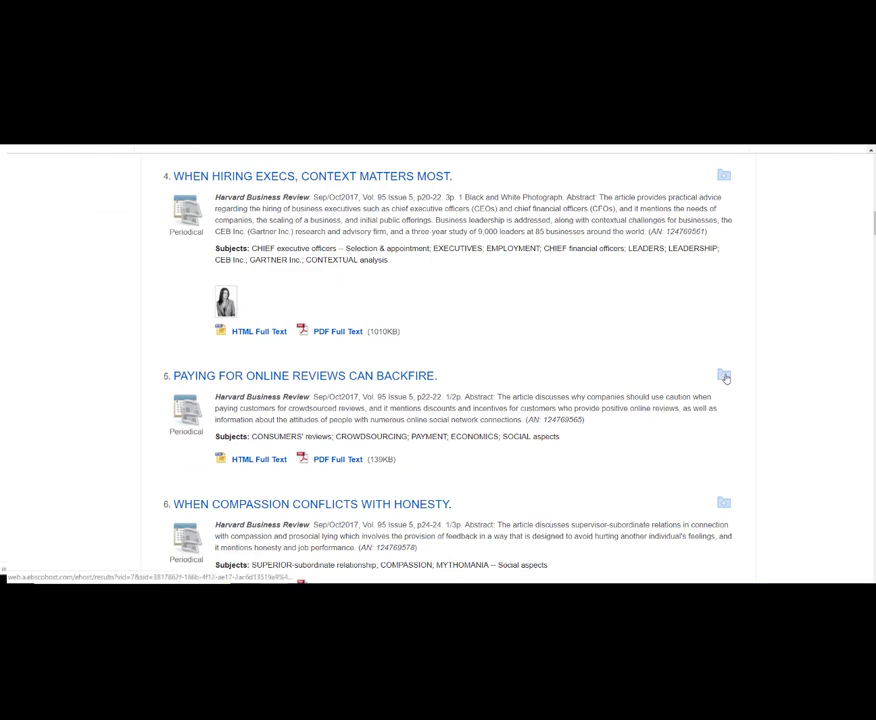
pyautogui.click(723, 374)
pyautogui.scroll(-10, 737, 400)
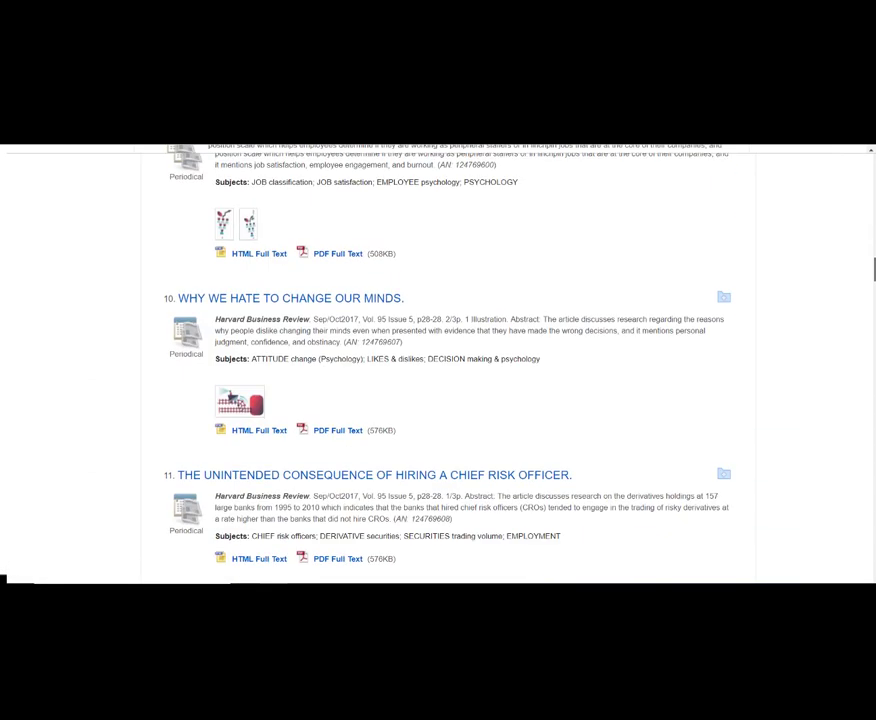
pyautogui.click(723, 399)
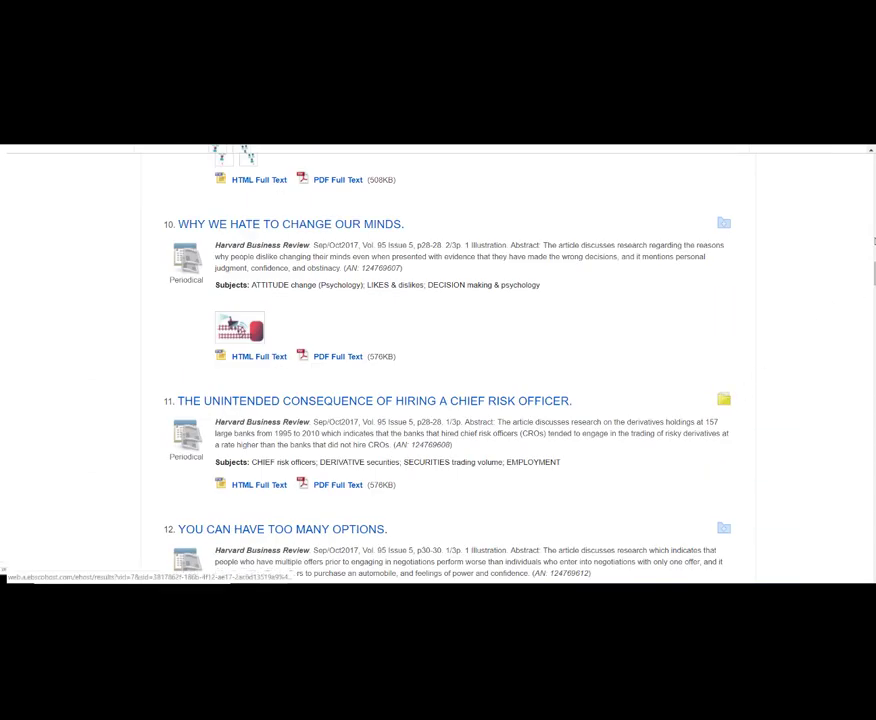
# - Open the folder and look through the saved articles
pyautogui.scroll(15, 438, 365)
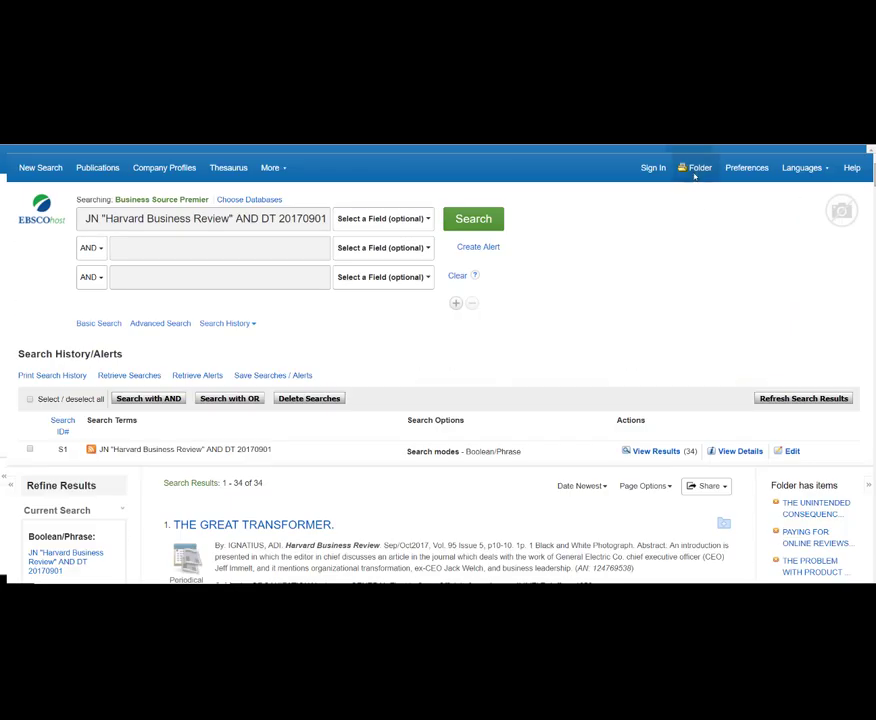
pyautogui.click(698, 170)
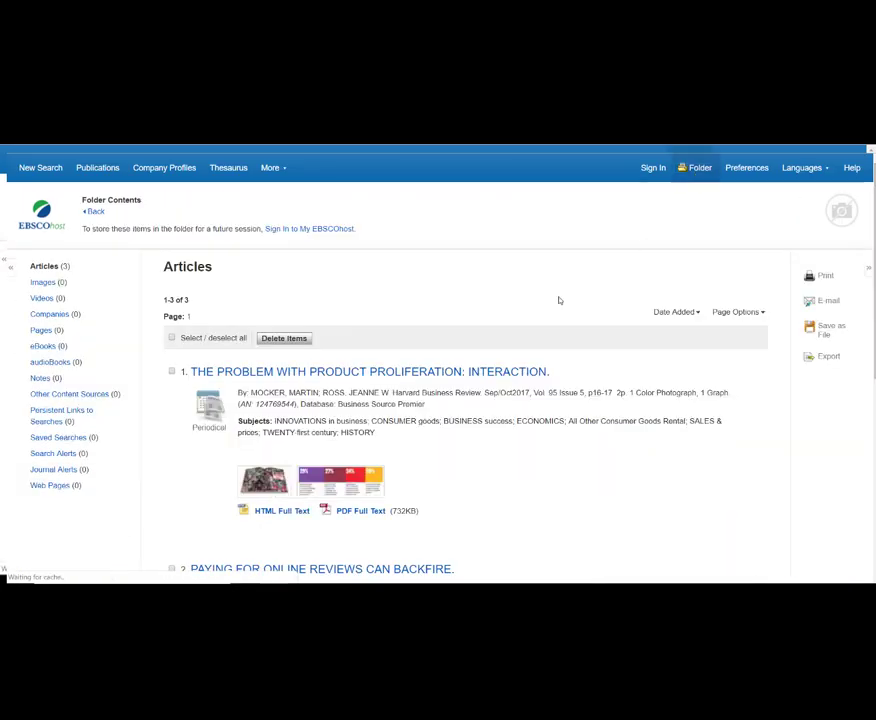
pyautogui.scroll(-5, 460, 400)
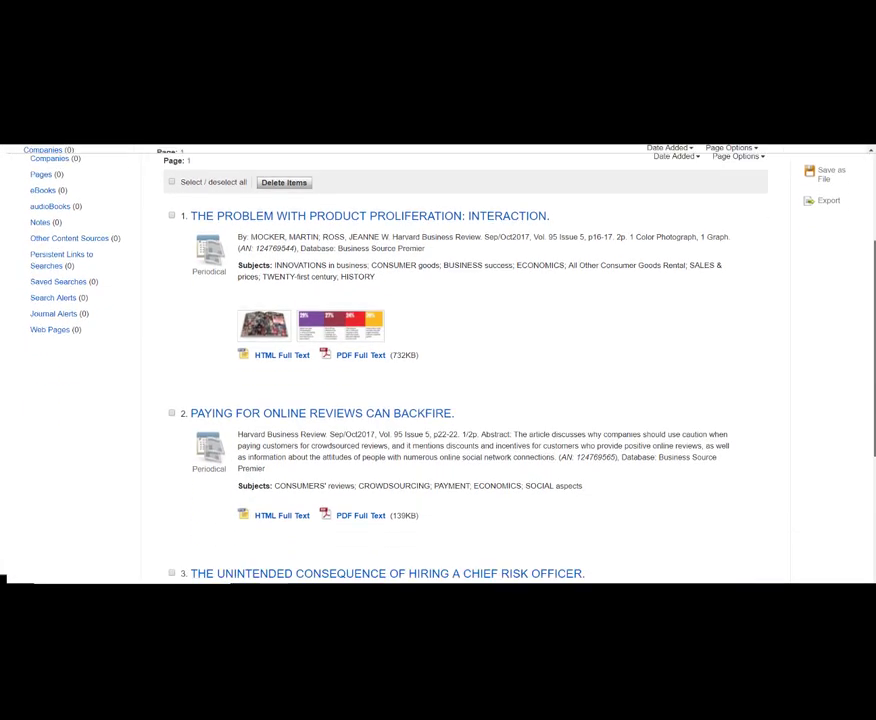
pyautogui.scroll(3, 460, 400)
pyautogui.scroll(2, 188, 280)
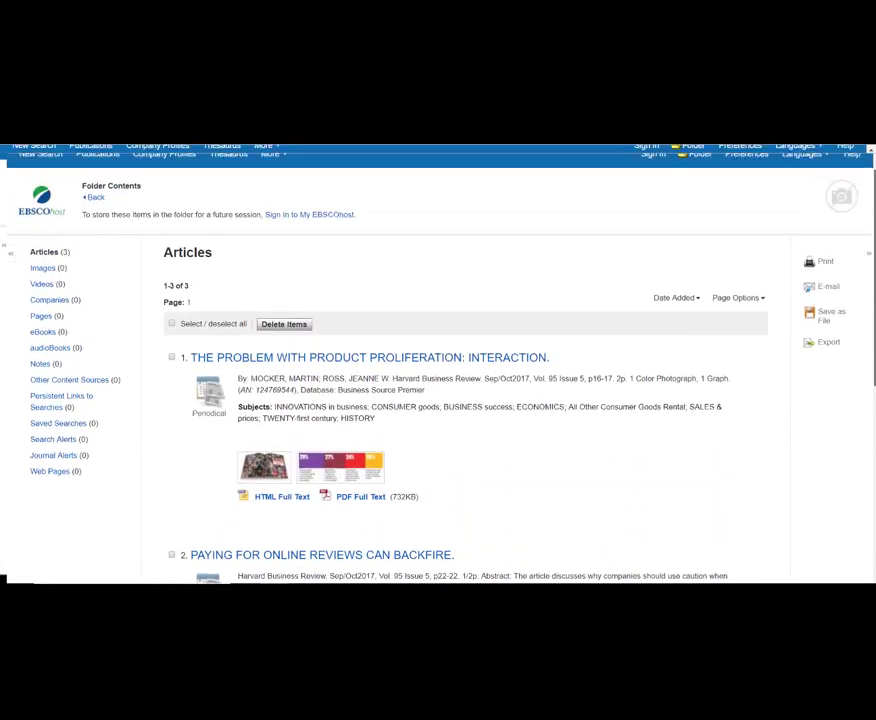
# - Select all articles in the folder except "Paying for Online Reviews Can Backfire"
pyautogui.click(172, 338)
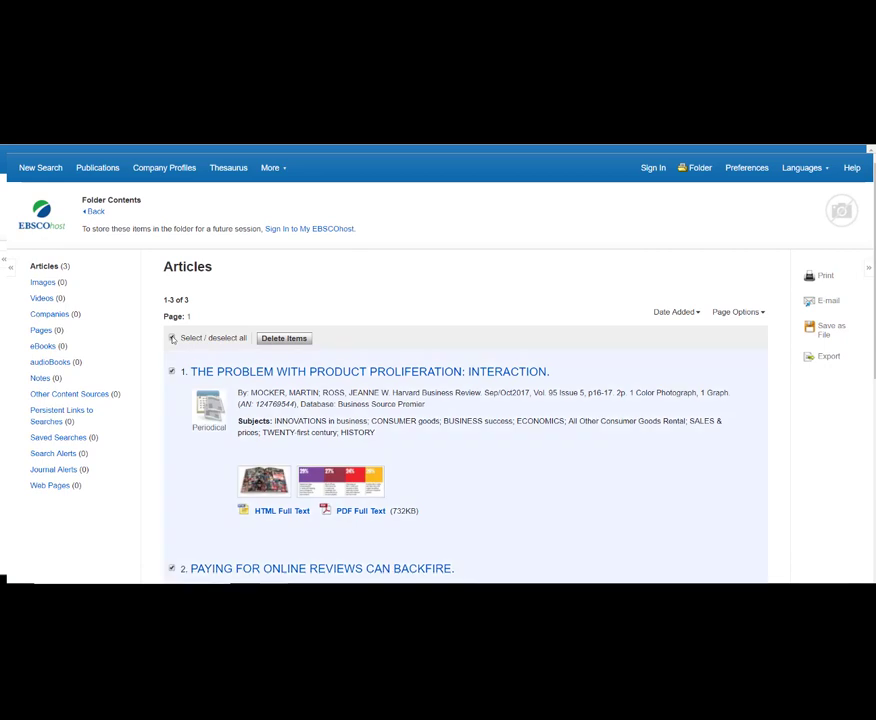
pyautogui.scroll(-3, 194, 367)
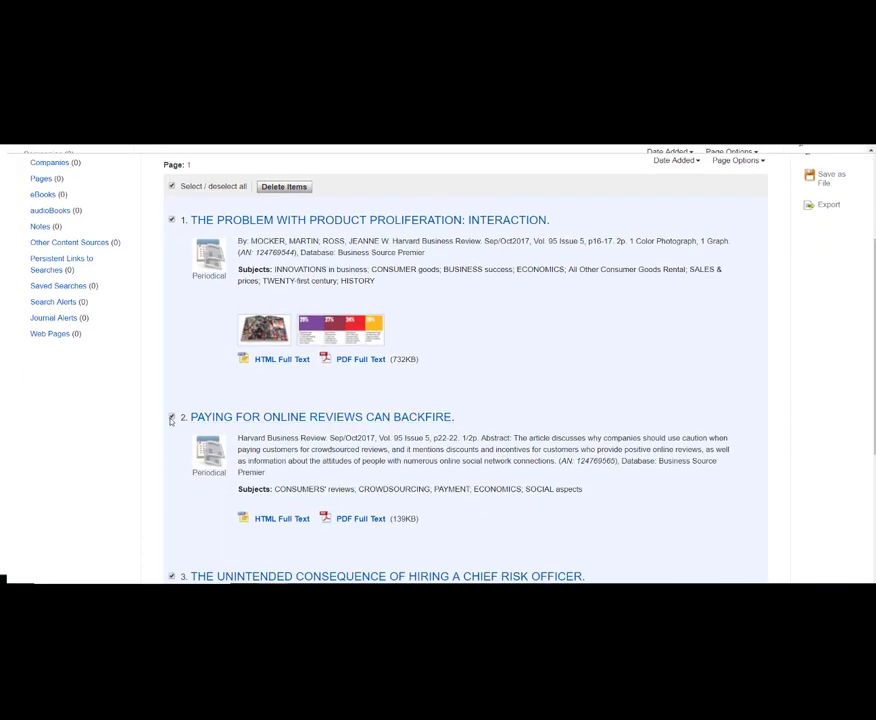
pyautogui.click(171, 416)
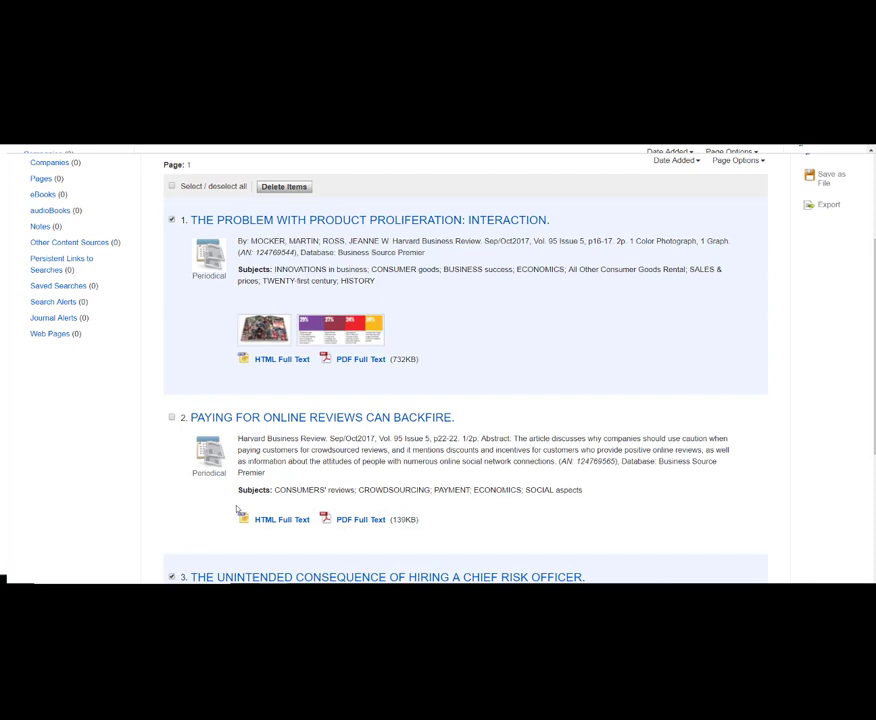
pyautogui.scroll(3, 465, 360)
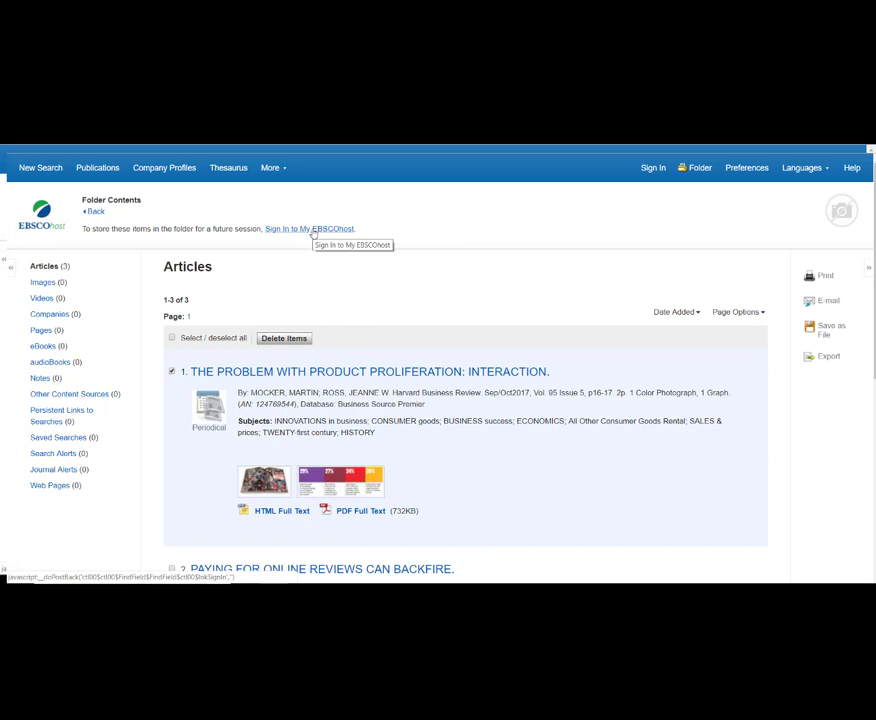
# - Start a new search with "health insurance" as the first term, keeping its field choice at Select a Field (optional)
pyautogui.click(41, 168)
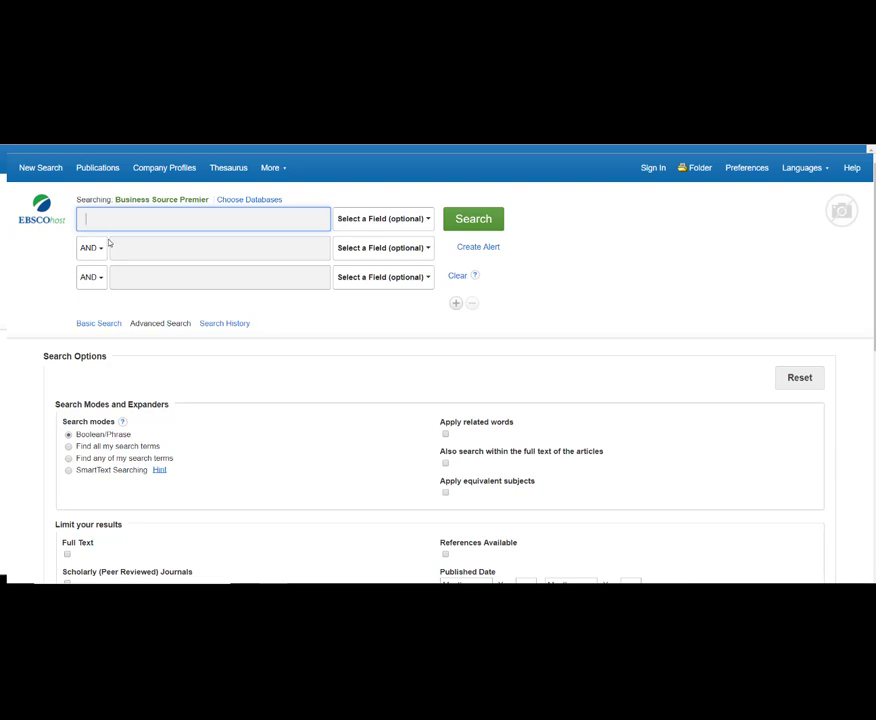
pyautogui.write('hea')
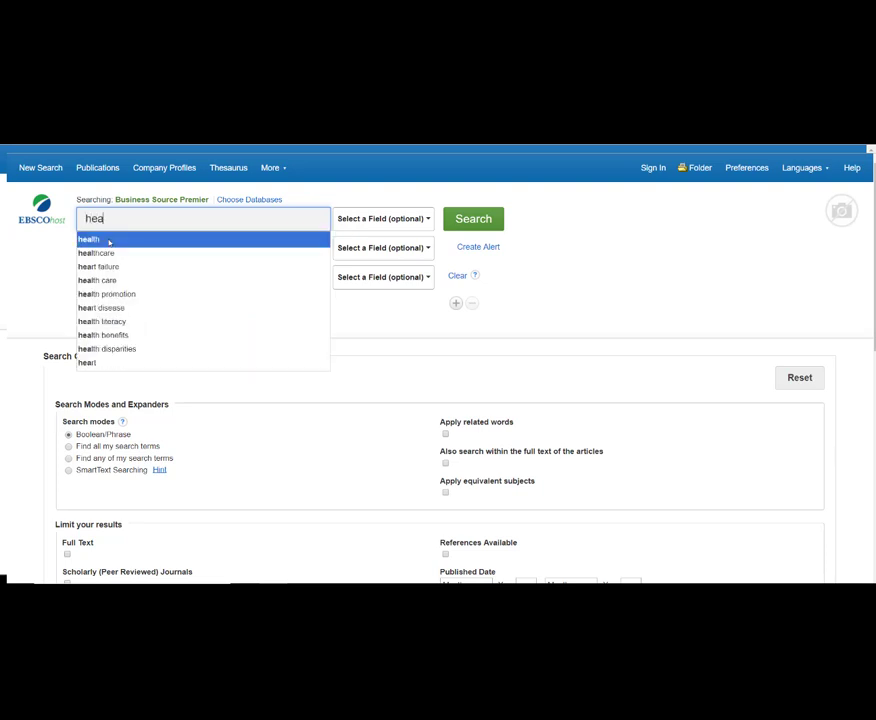
pyautogui.write('lt')
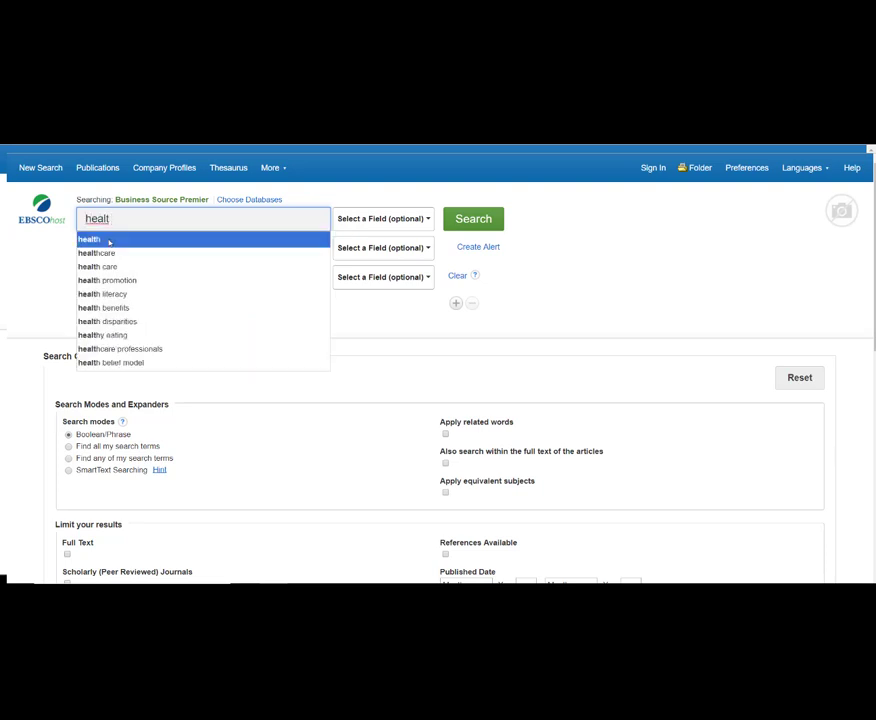
pyautogui.write('hinsu')
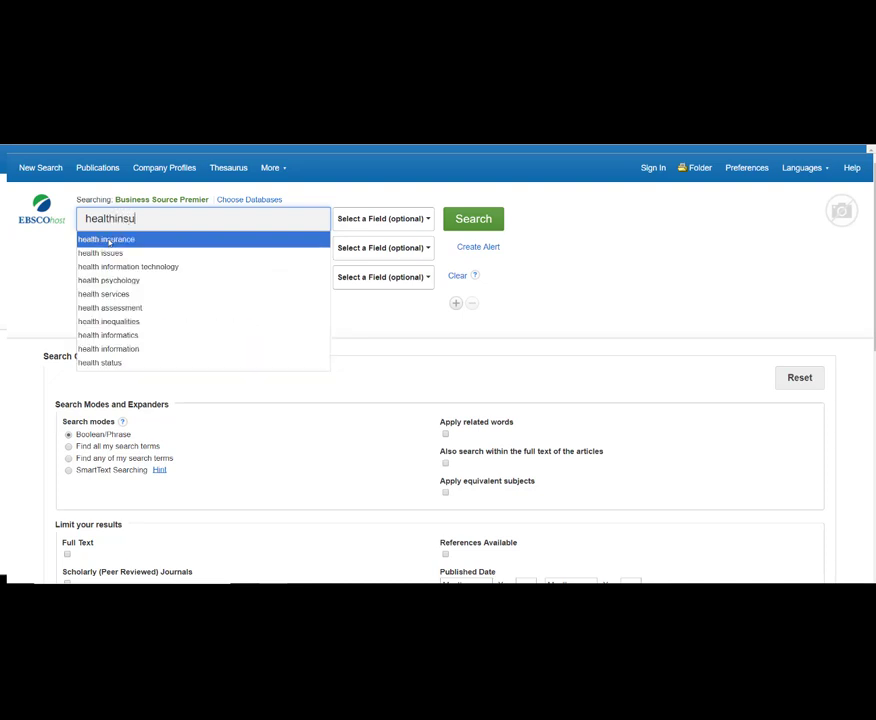
pyautogui.press('BackSpace')
pyautogui.press('BackSpace')
pyautogui.press('BackSpace')
pyautogui.press('BackSpace')
pyautogui.write('insu')
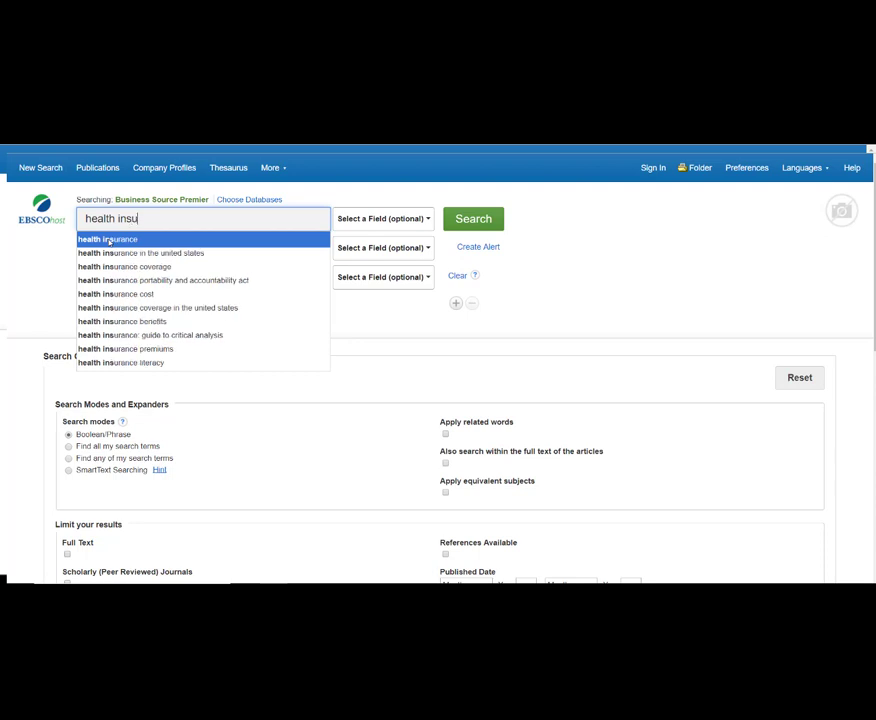
pyautogui.write('rnce')
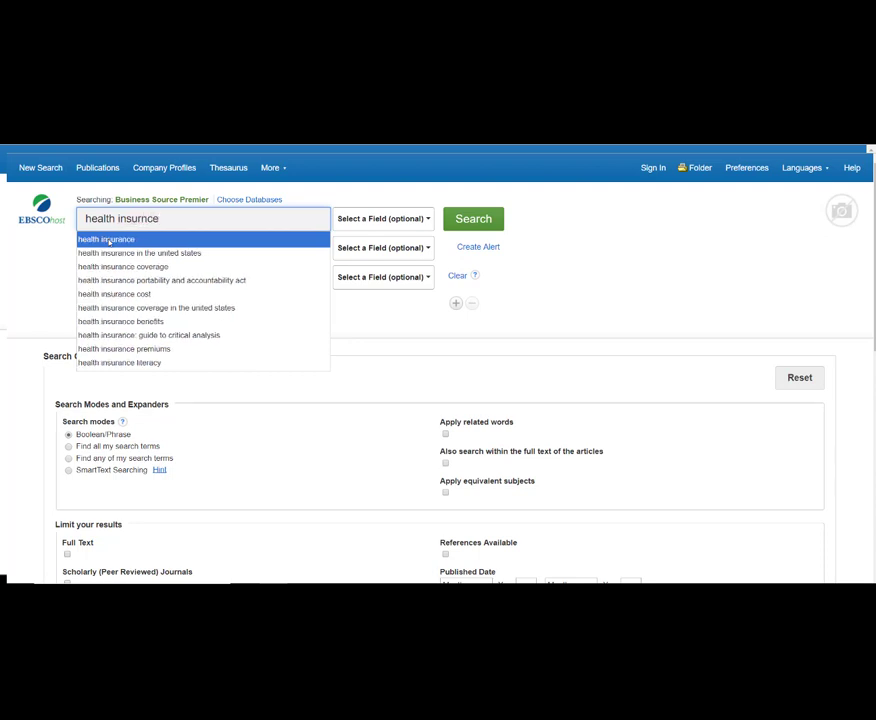
pyautogui.press('BackSpace')
pyautogui.press('BackSpace')
pyautogui.press('BackSpace')
pyautogui.write('ance')
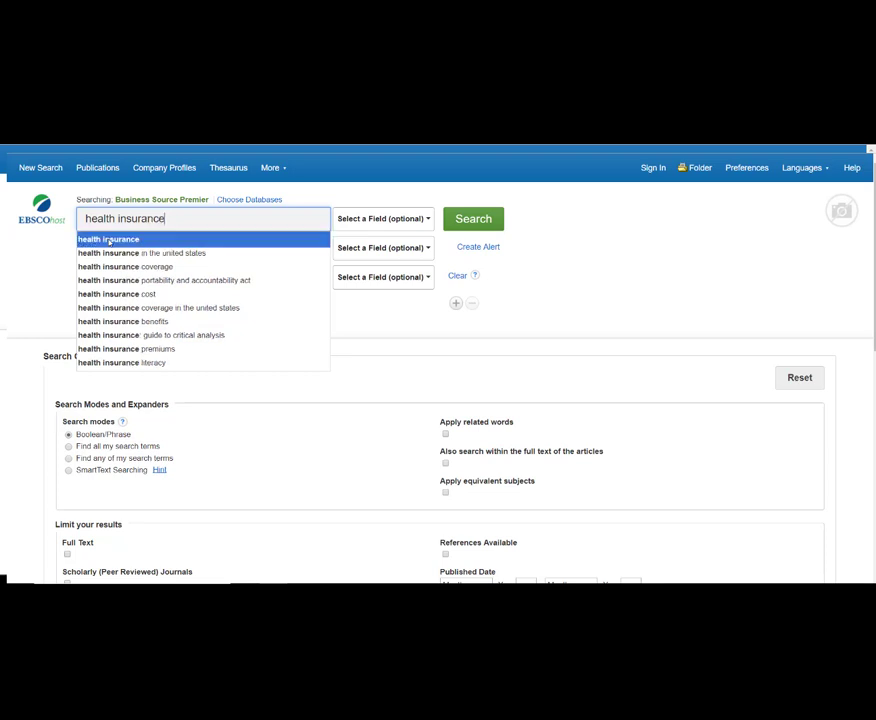
pyautogui.click(449, 243)
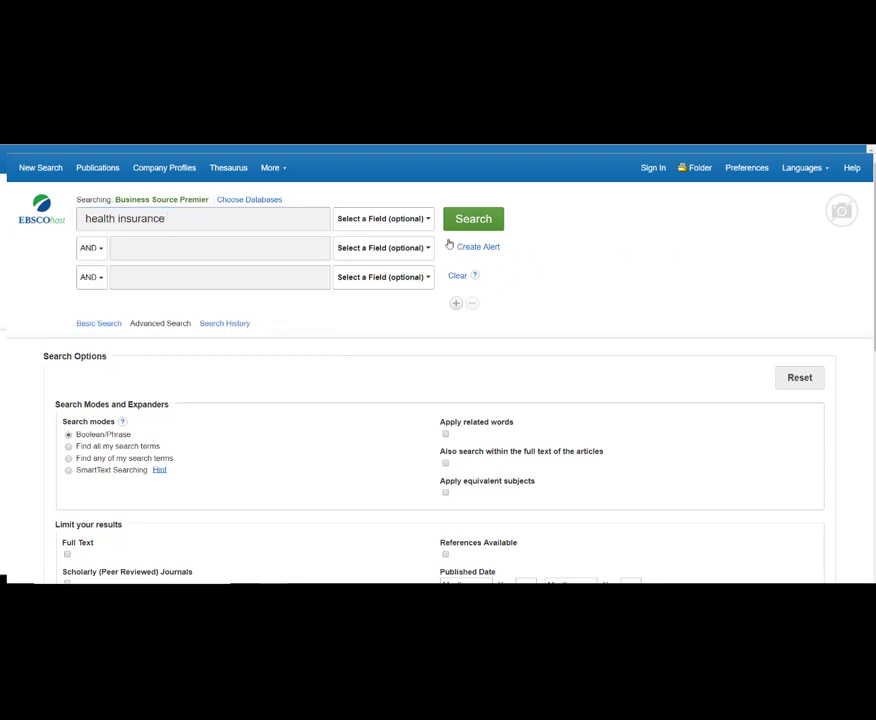
pyautogui.click(404, 222)
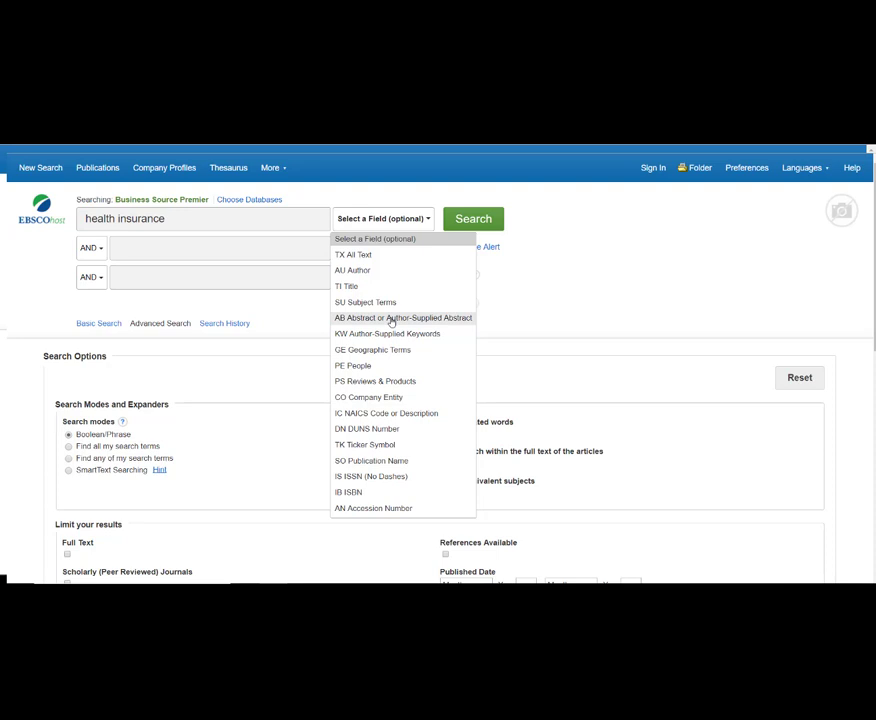
pyautogui.click(412, 238)
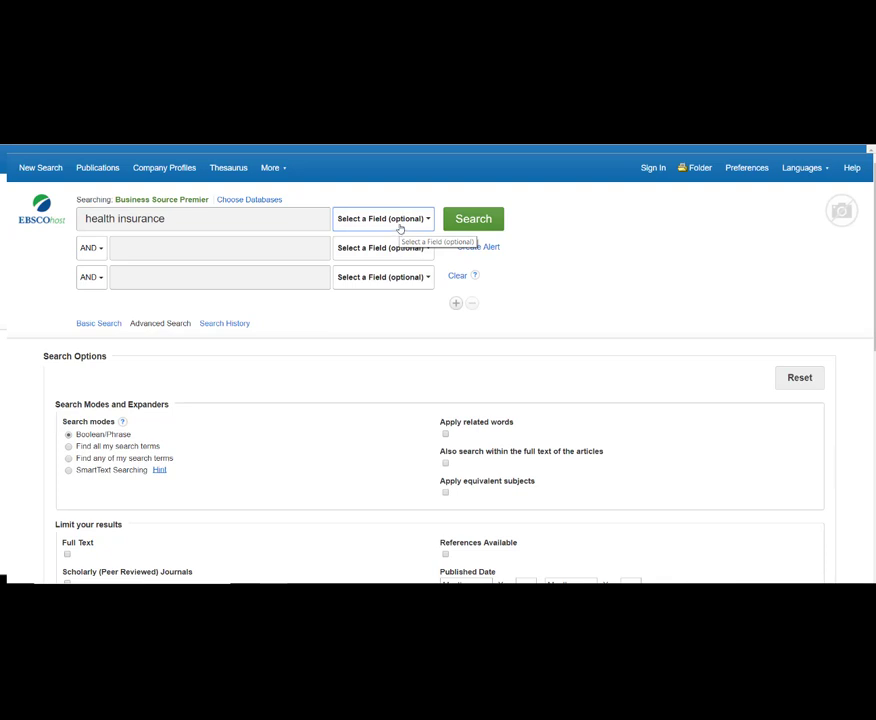
# - Enter "bankruptcy" as the second search term, combined with AND
pyautogui.click(223, 248)
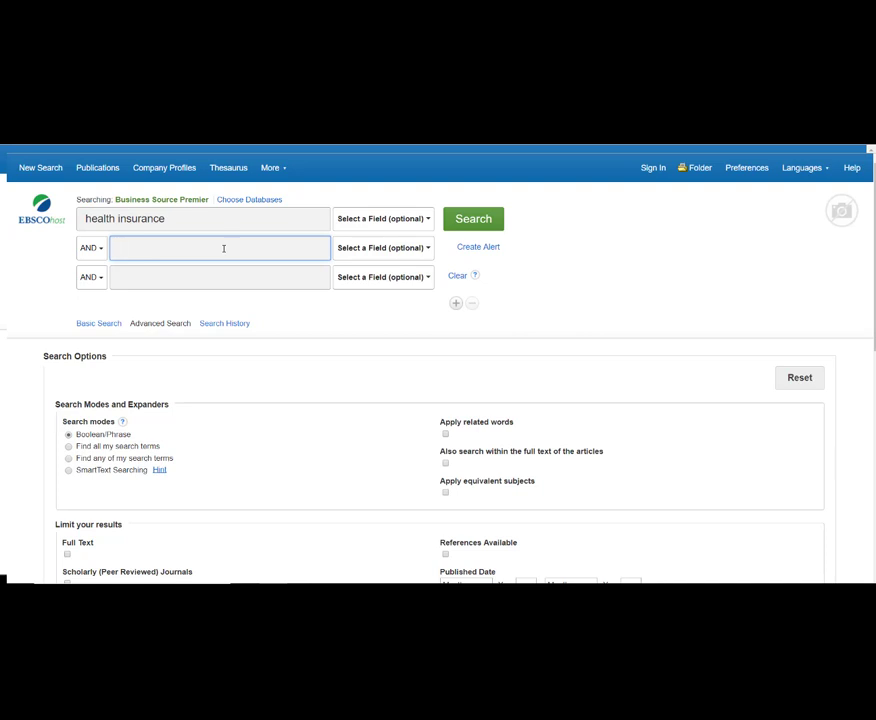
pyautogui.write('bankr')
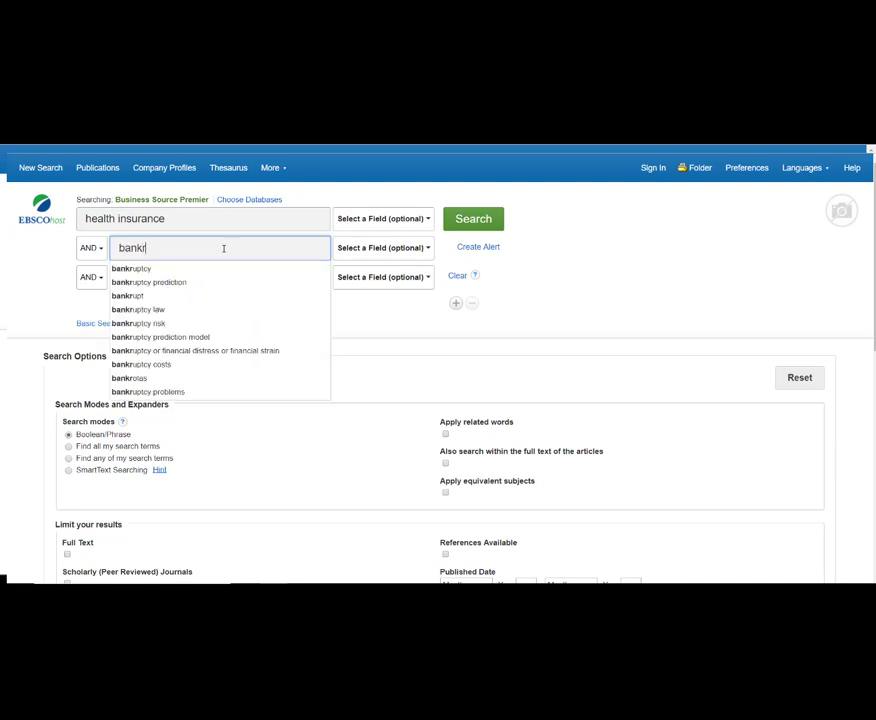
pyautogui.write('uptcy')
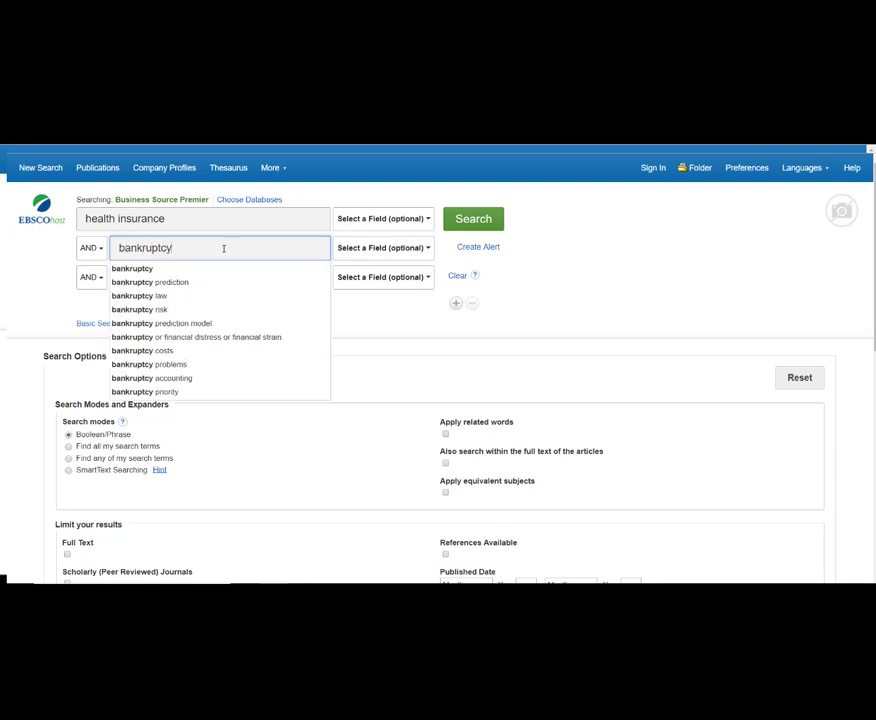
pyautogui.click(624, 315)
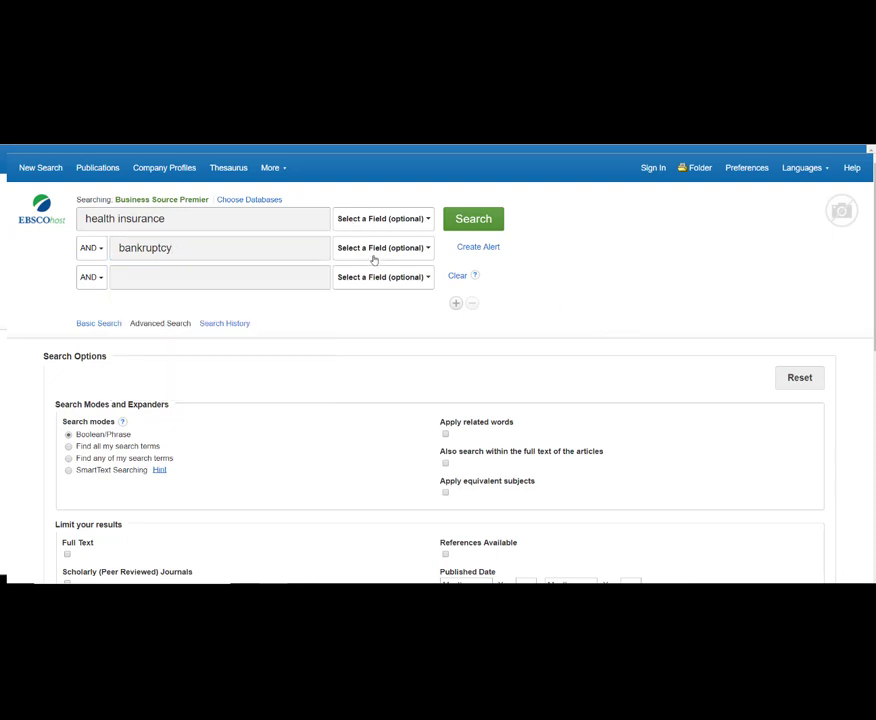
# - Run the health insurance AND bankruptcy search and limit the results to Full Text
pyautogui.click(465, 222)
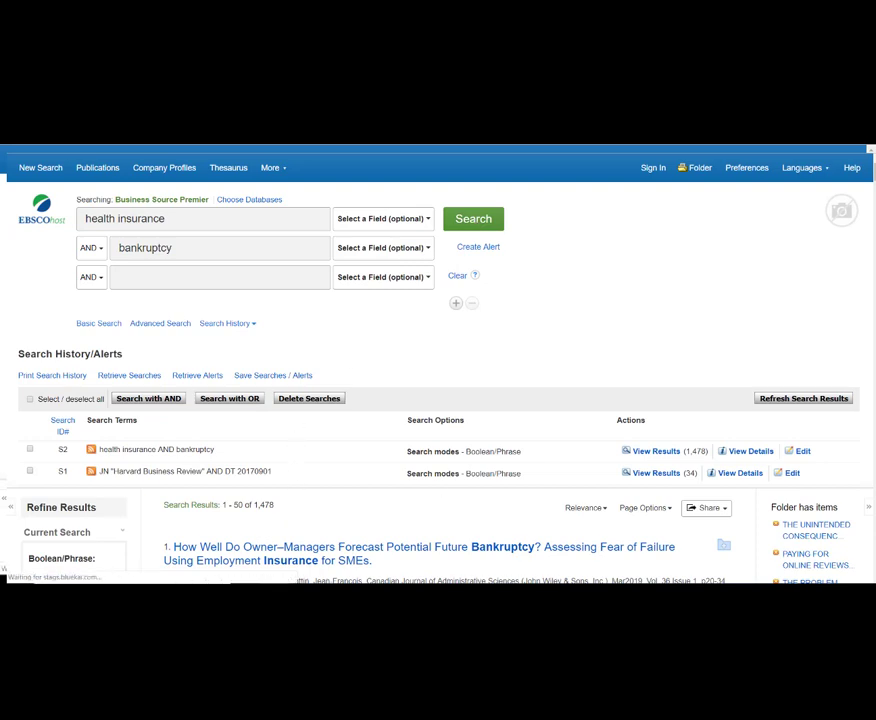
pyautogui.scroll(-3, 438, 400)
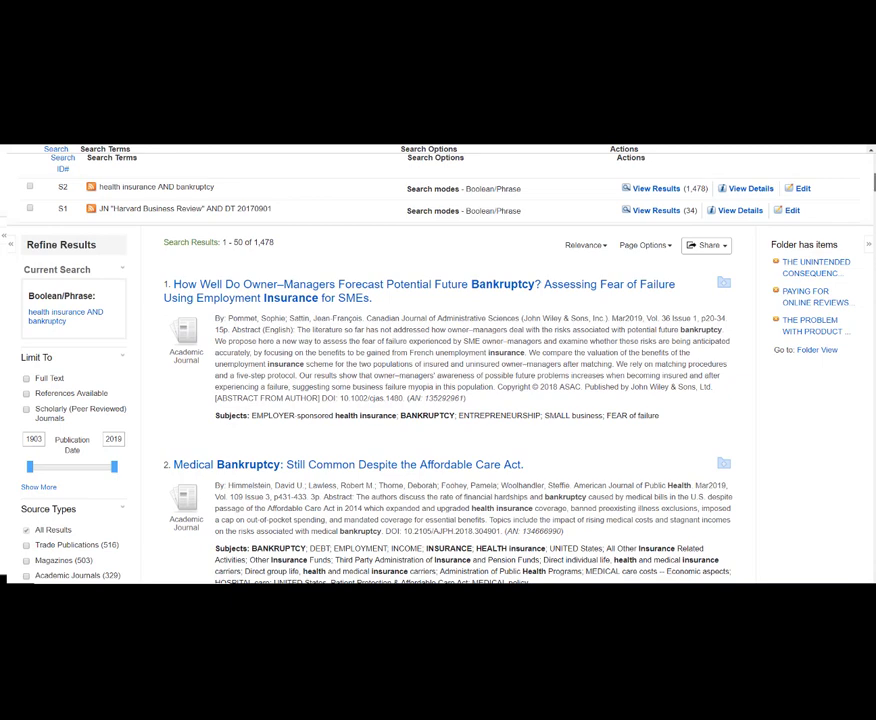
pyautogui.scroll(-1, 438, 400)
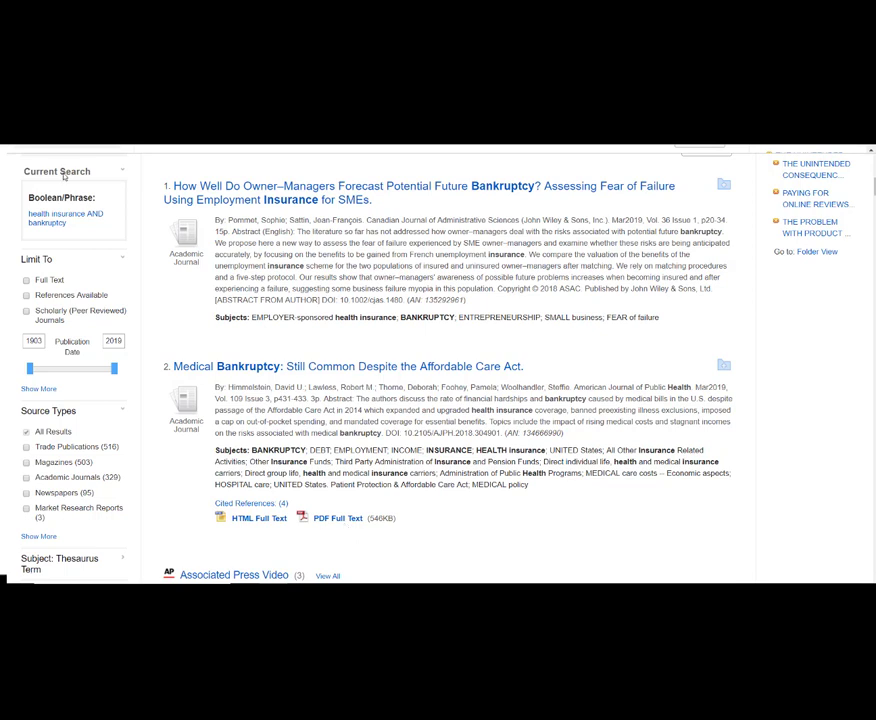
pyautogui.click(27, 281)
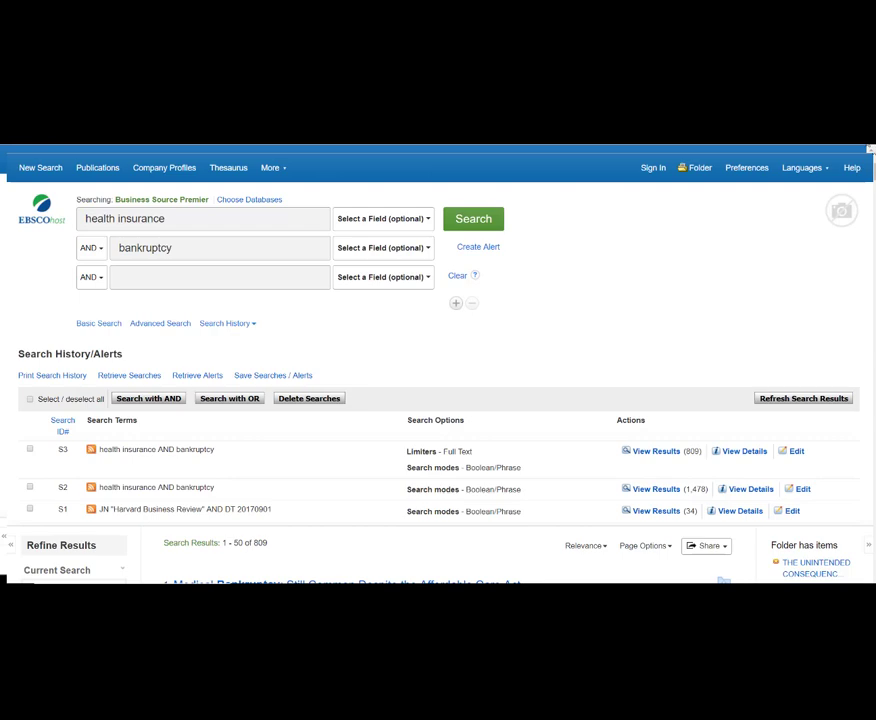
# - Limit the results' publication date range to 2008 through 2019
pyautogui.scroll(-2, 438, 360)
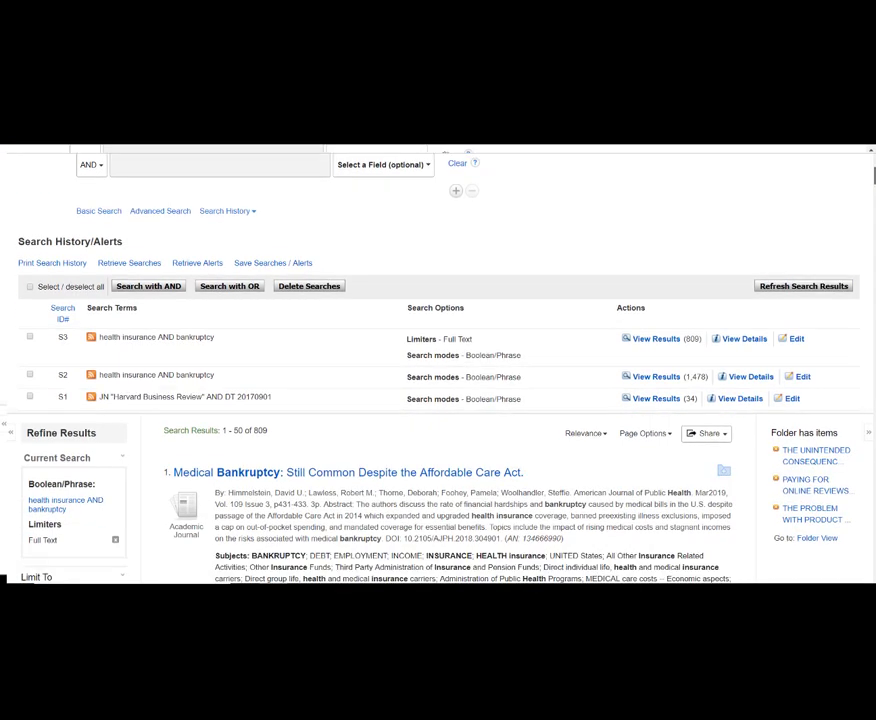
pyautogui.scroll(-3, 258, 298)
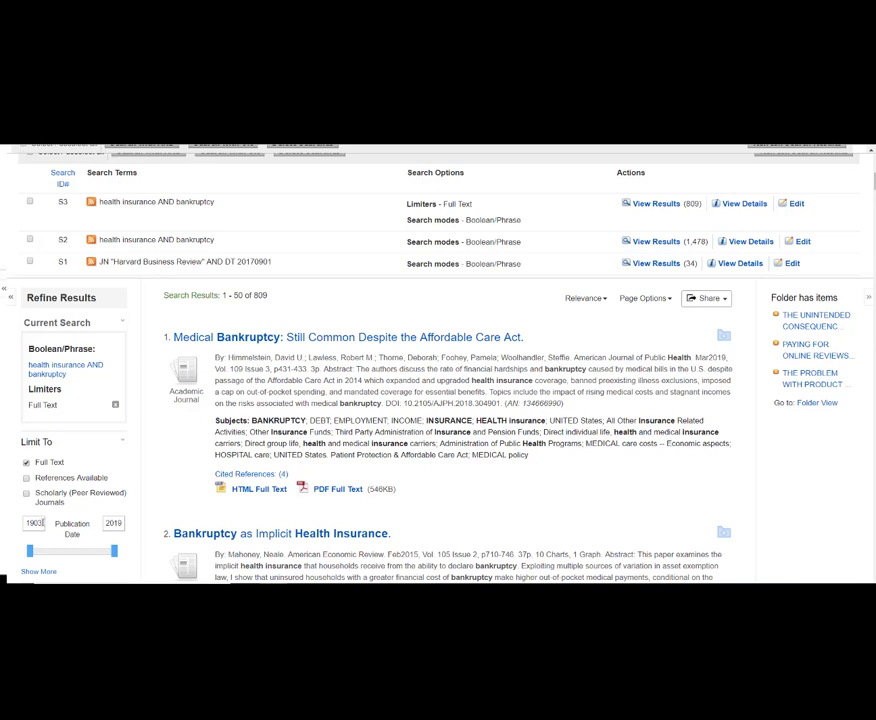
pyautogui.click(44, 523)
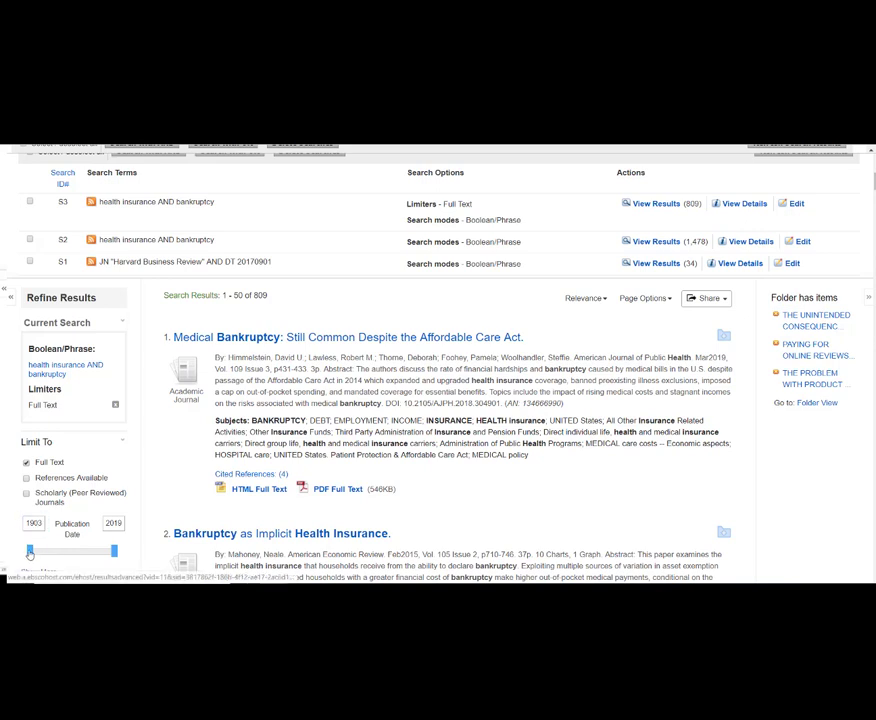
pyautogui.moveTo(30, 552); pyautogui.dragTo(109, 553)
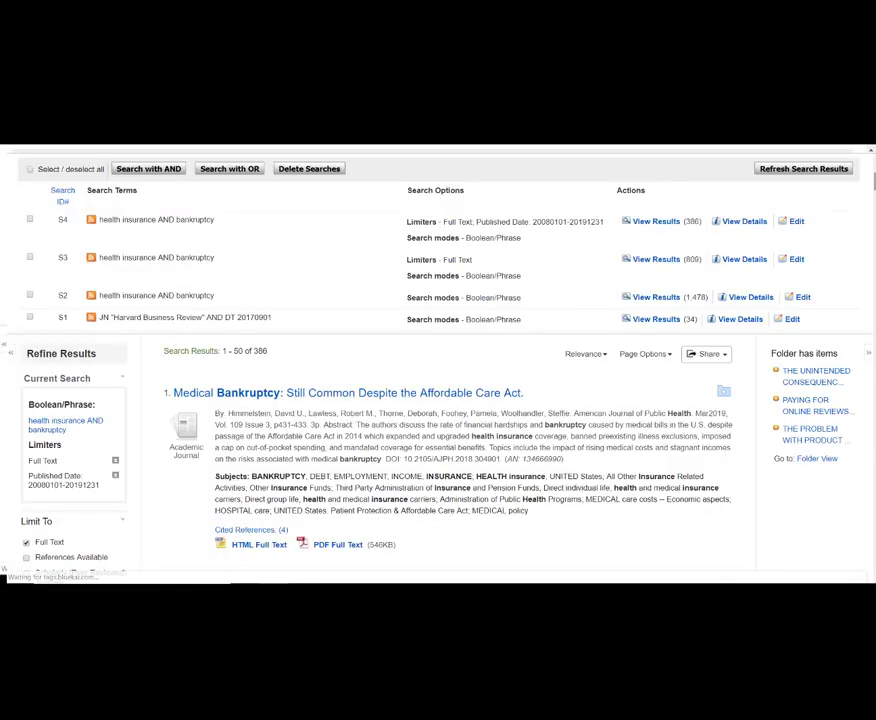
# - Limit the results to Scholarly (Peer Reviewed) Journals and look through the narrowed list
pyautogui.scroll(-2, 438, 400)
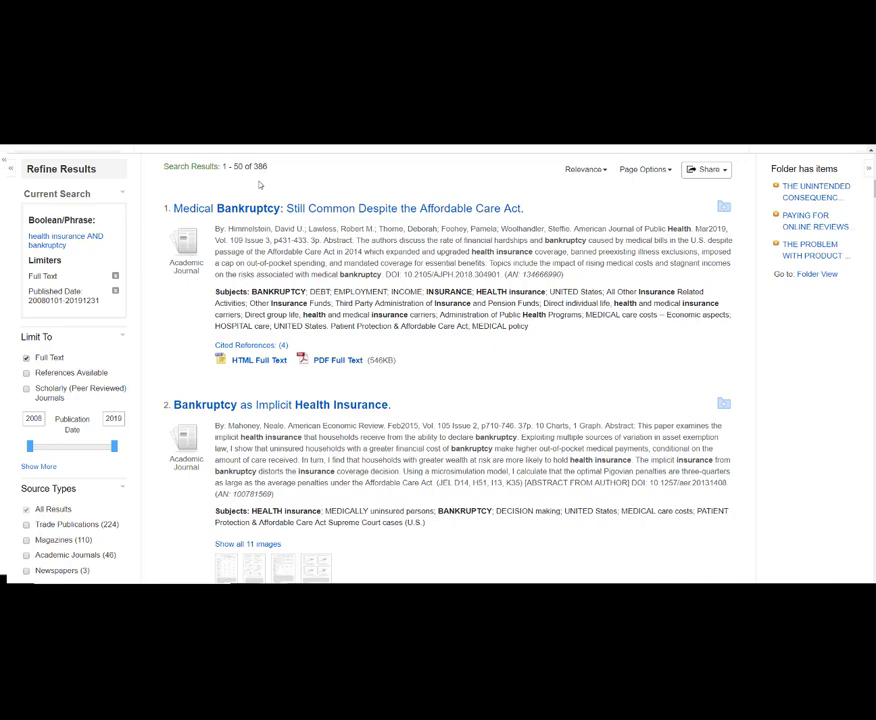
pyautogui.scroll(1, 438, 400)
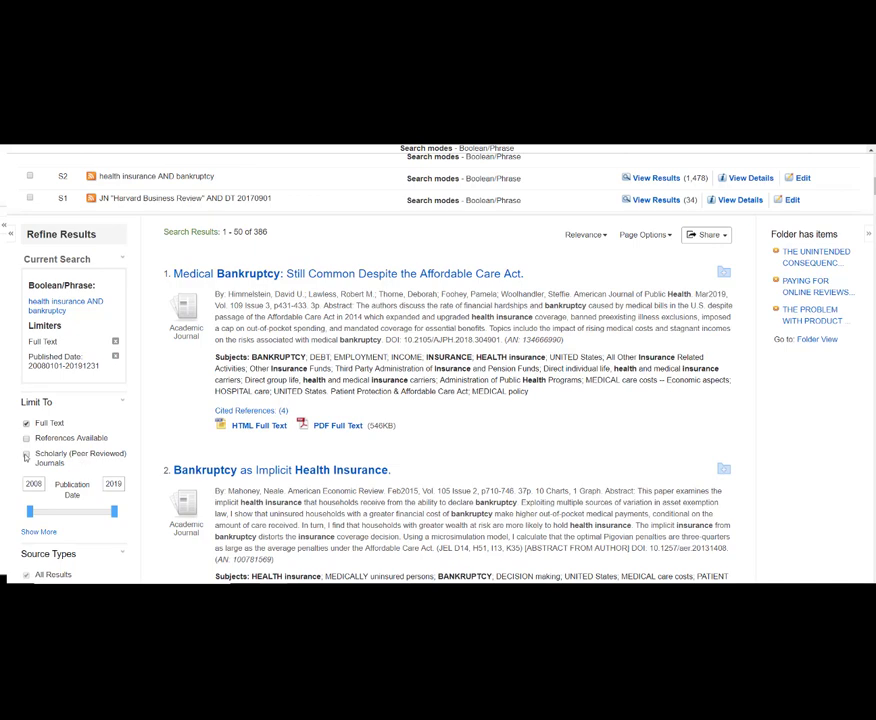
pyautogui.click(26, 455)
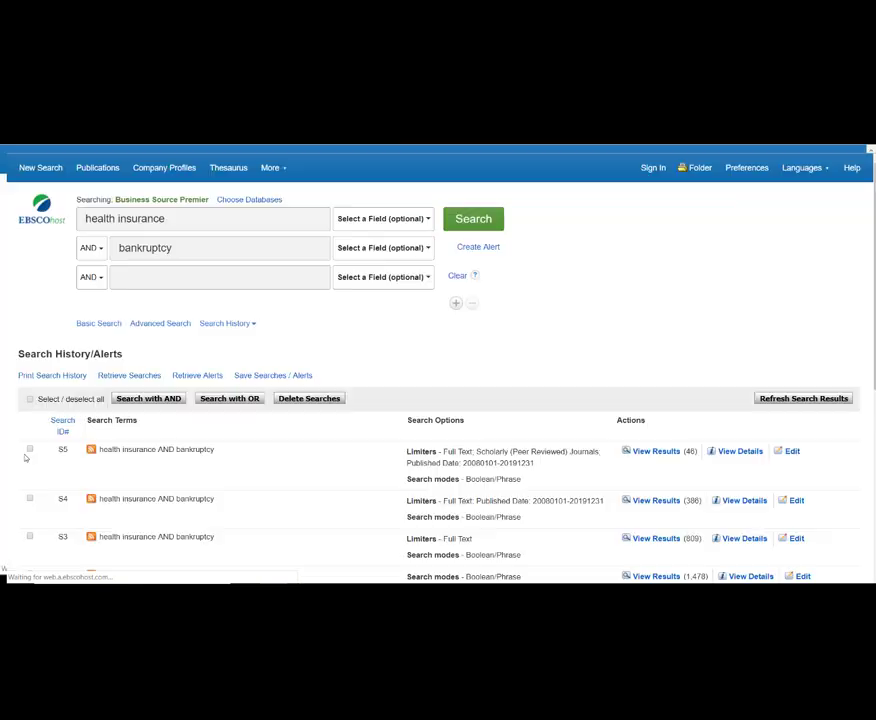
pyautogui.scroll(-3, 26, 457)
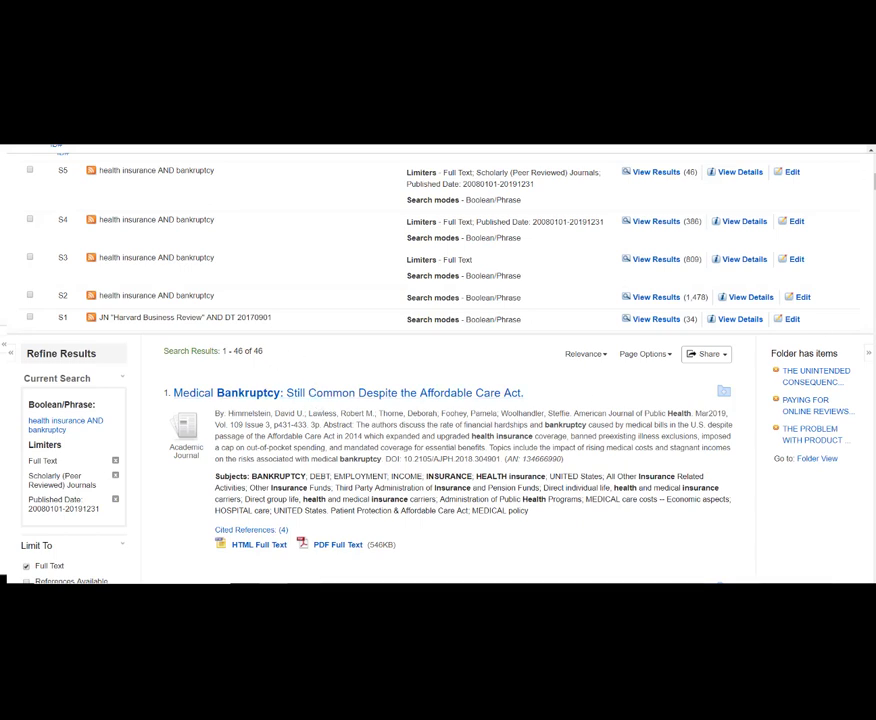
pyautogui.scroll(-3, 438, 365)
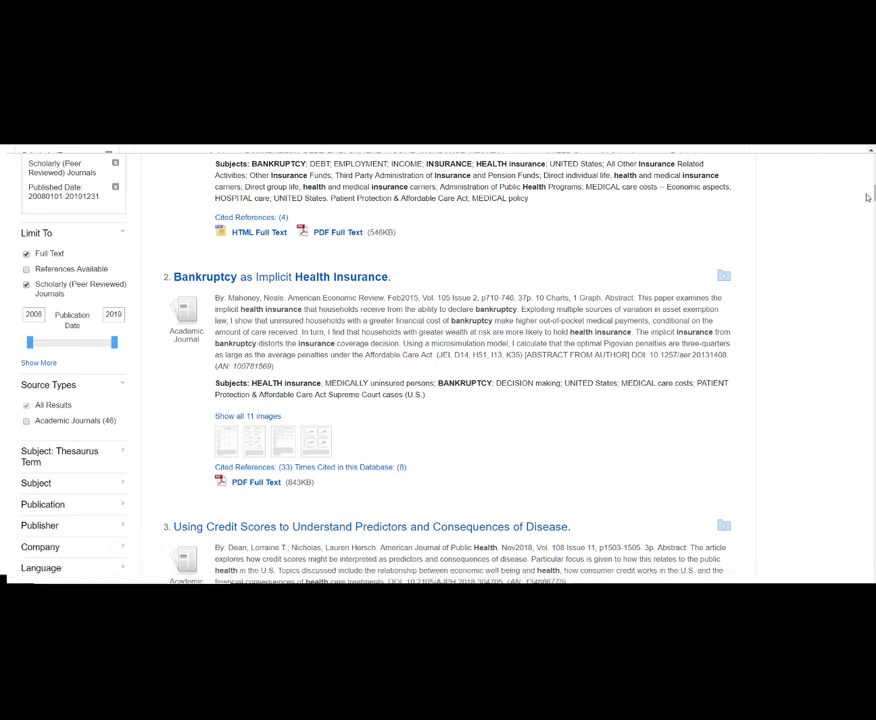
# - Open the Business Thesaurus and browse it for "health insurance"
pyautogui.scroll(10, 466, 187)
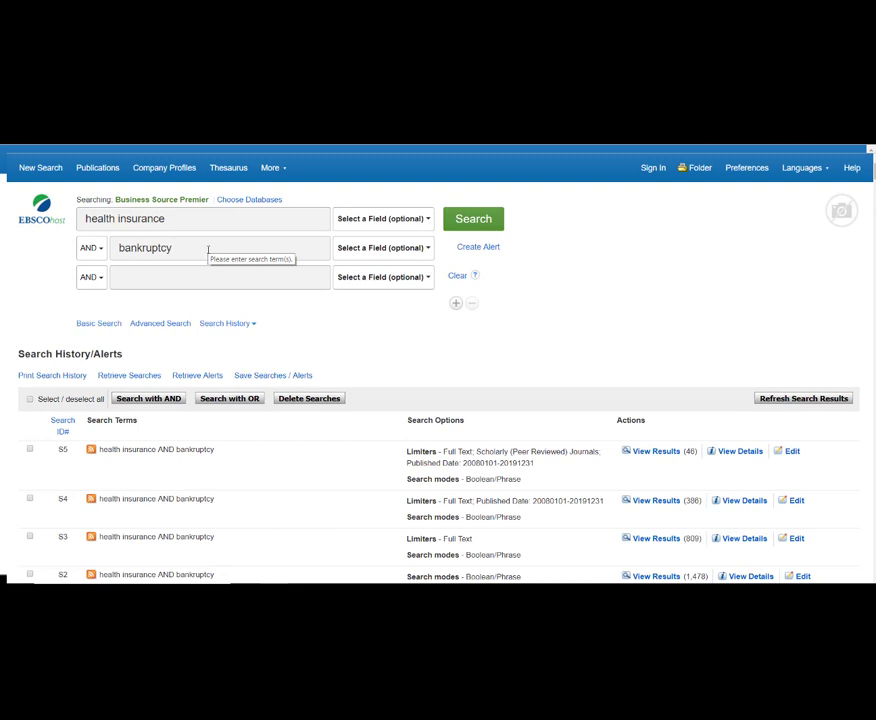
pyautogui.click(233, 170)
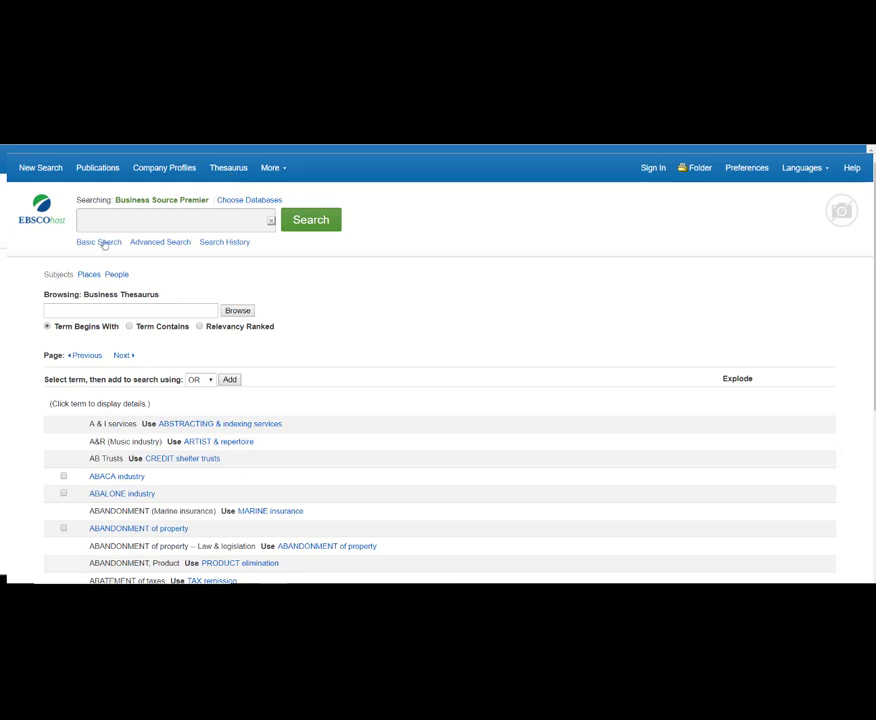
pyautogui.click(86, 309)
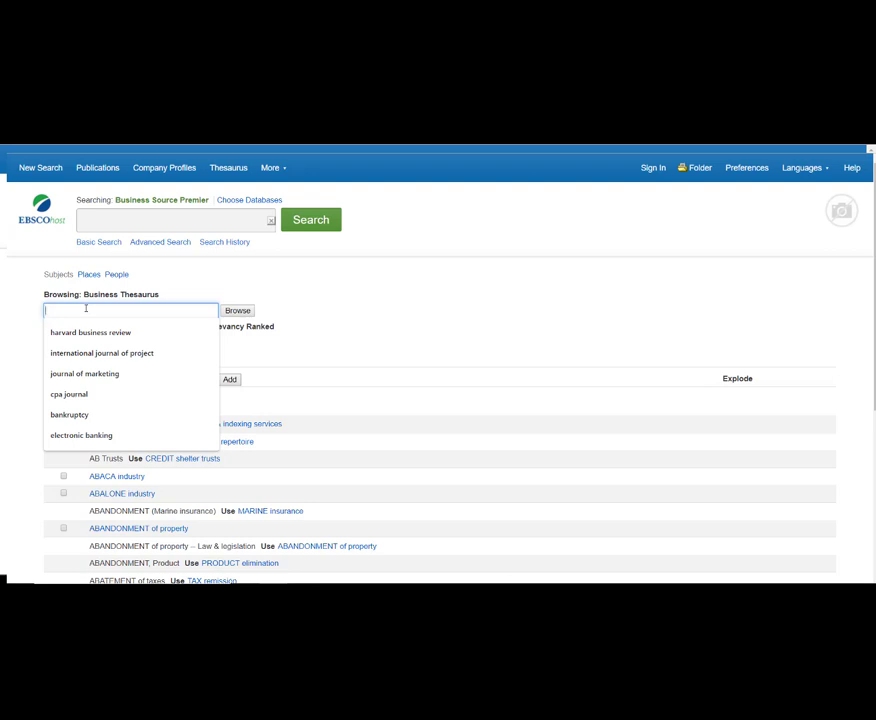
pyautogui.write('hea')
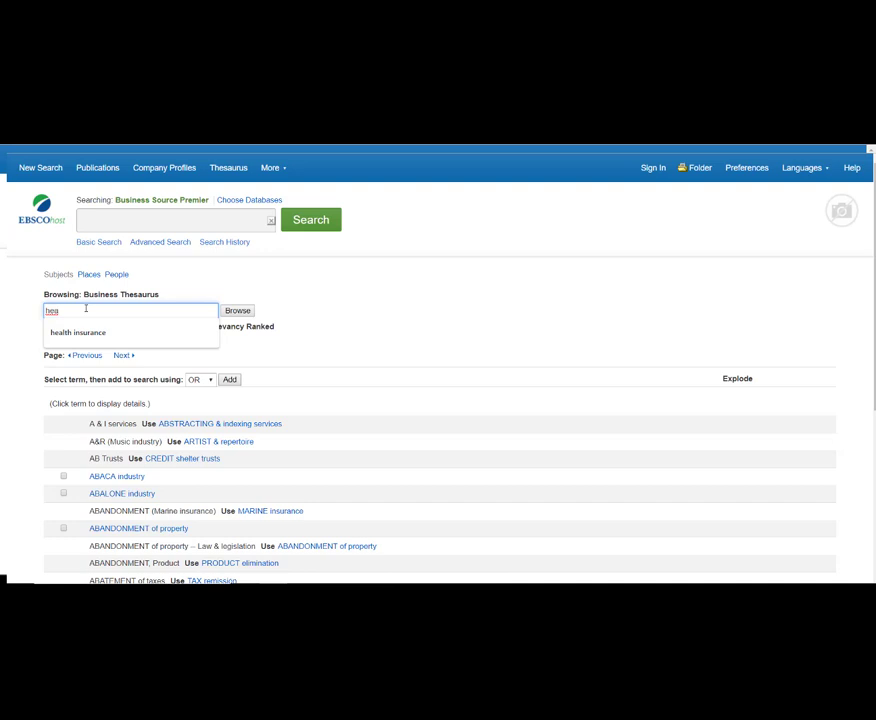
pyautogui.write('lth insurance')
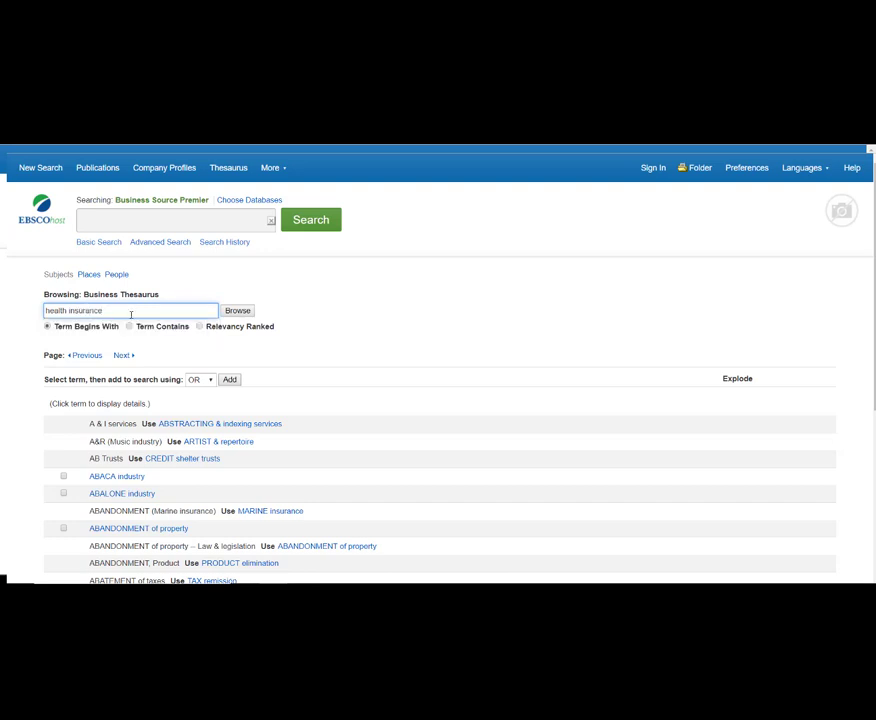
pyautogui.click(237, 311)
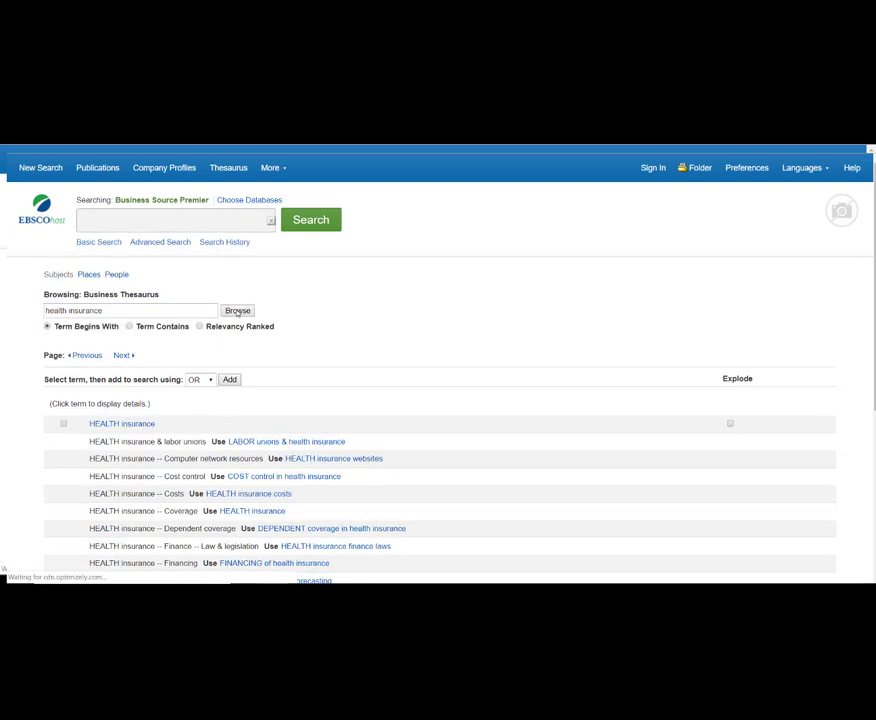
# - Open the HEALTH insurance thesaurus entry and examine its broader and narrower terms
pyautogui.click(127, 428)
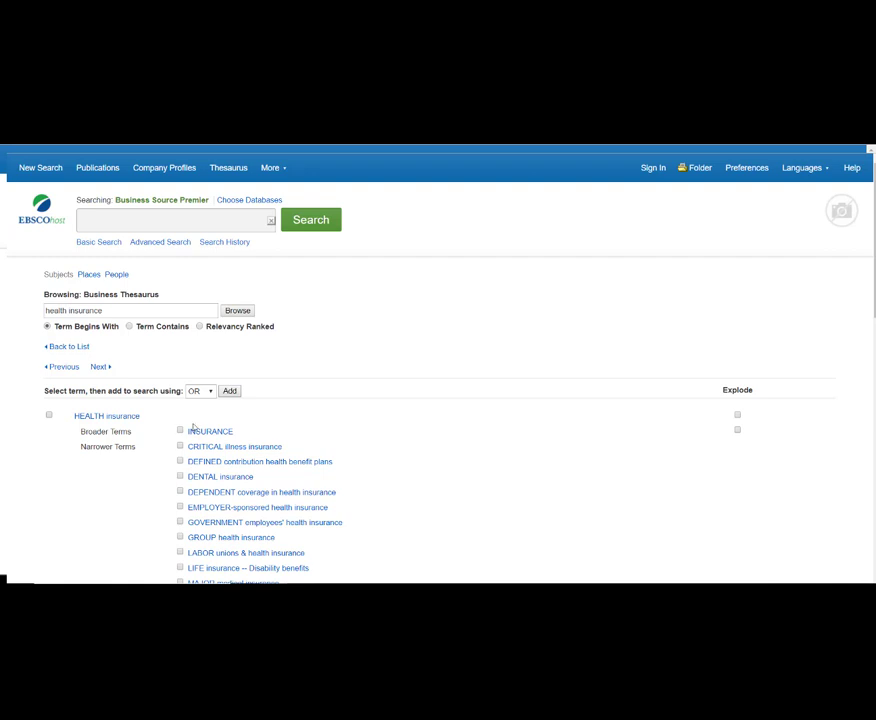
pyautogui.scroll(-2, 352, 332)
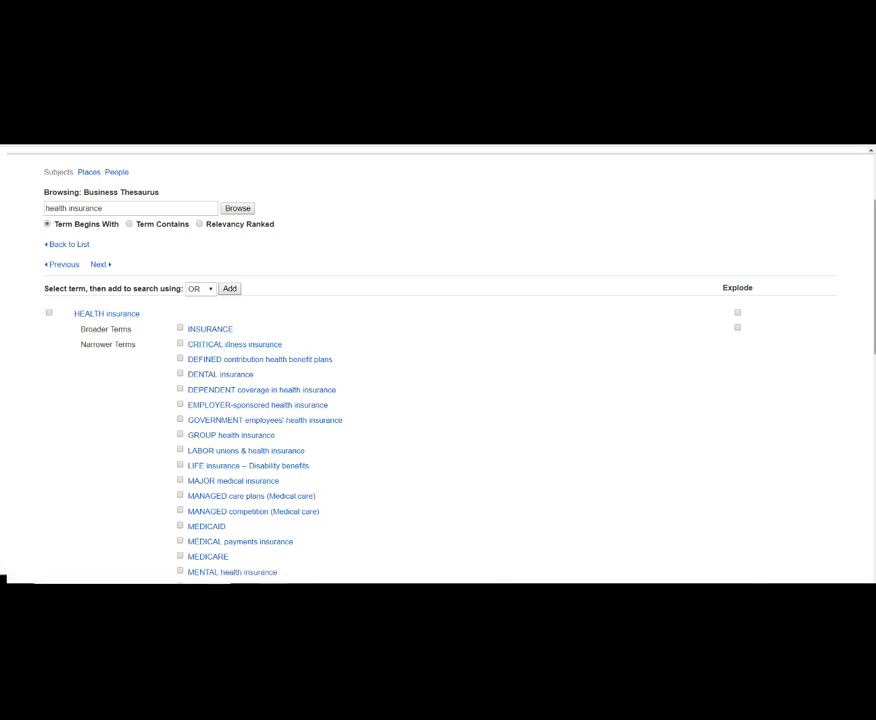
pyautogui.scroll(2, 86, 427)
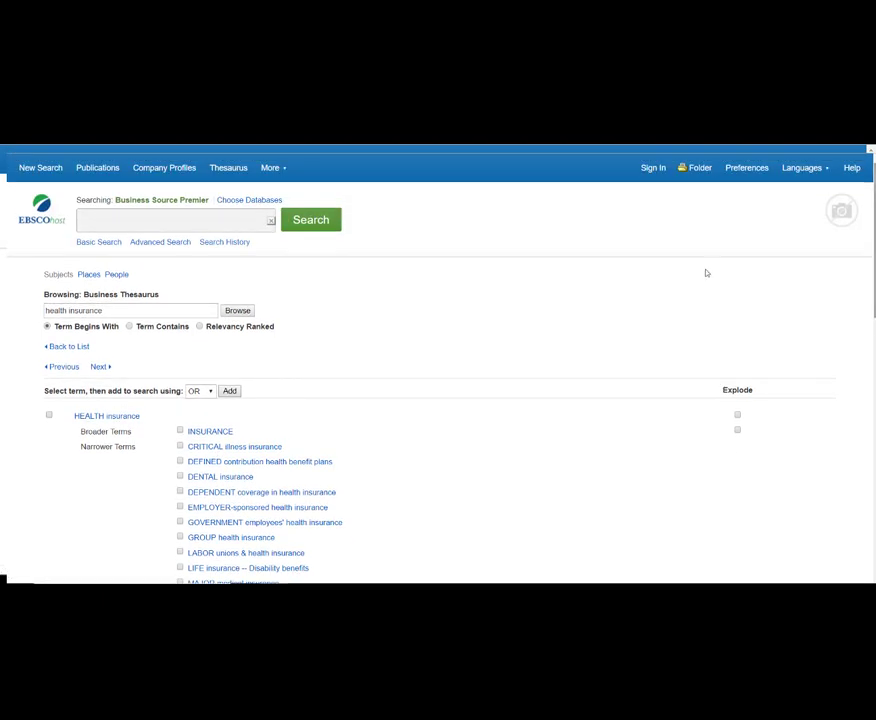
# - Select the main HEALTH insurance subject term and add it to the search using AND
pyautogui.click(90, 418)
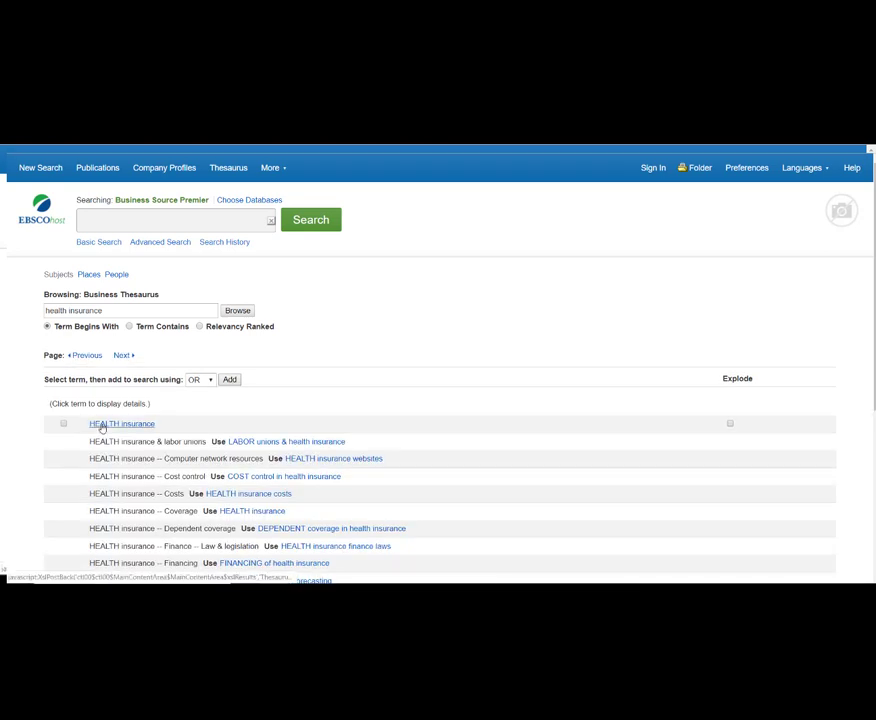
pyautogui.click(101, 424)
pyautogui.click(48, 415)
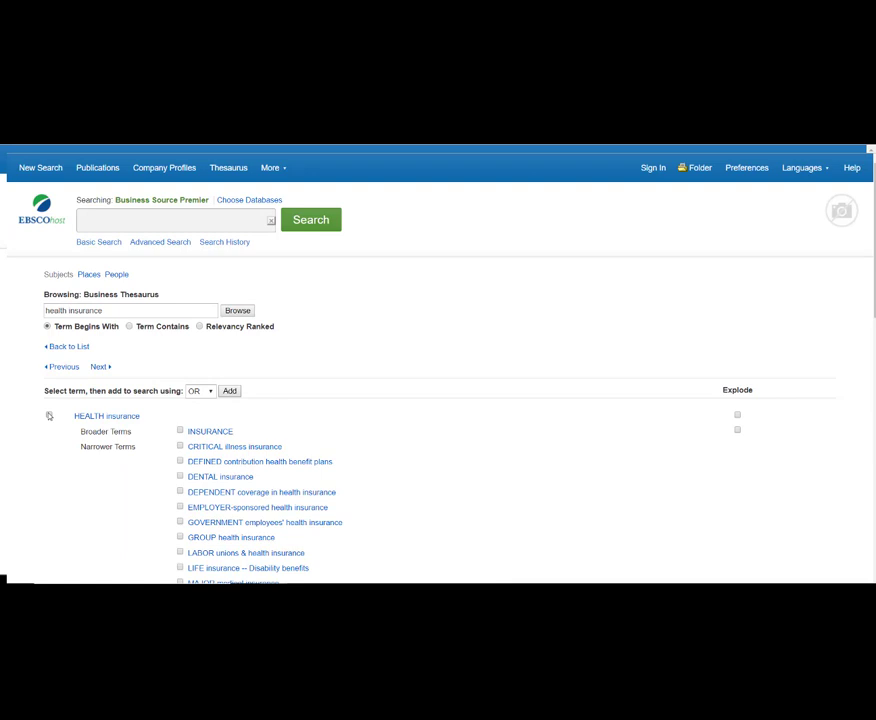
pyautogui.click(205, 391)
pyautogui.click(197, 422)
pyautogui.click(229, 391)
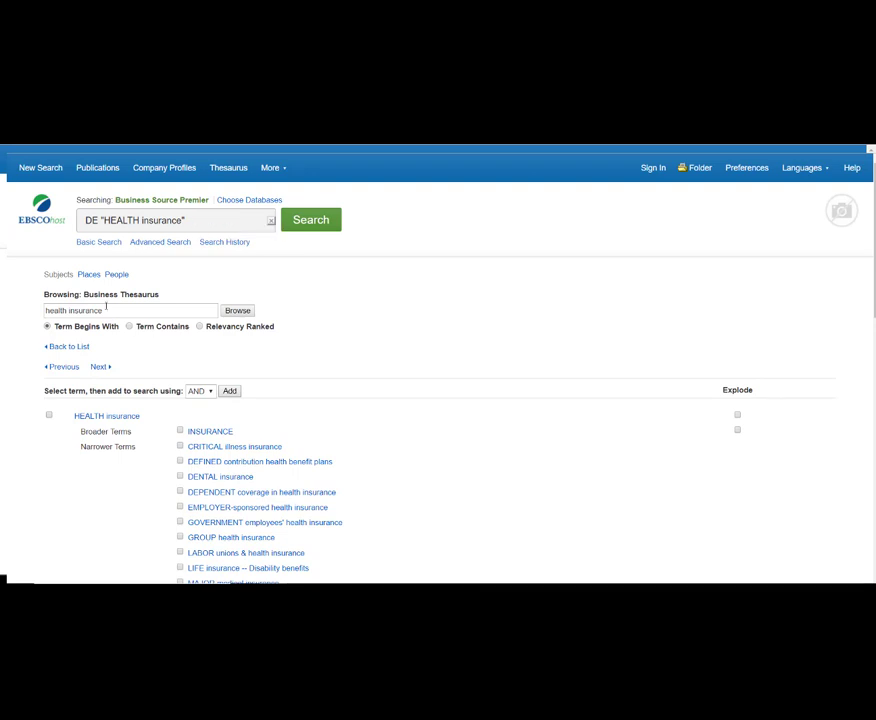
# - Browse the Business Thesaurus for "bankruptcy"
pyautogui.moveTo(106, 310); pyautogui.dragTo(8, 315)
pyautogui.write('ba')
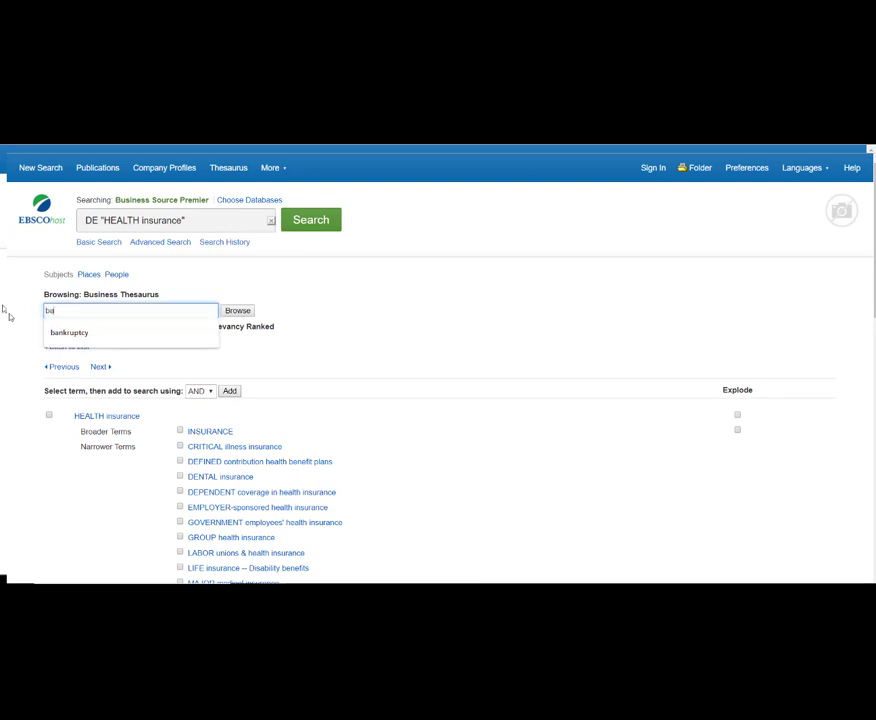
pyautogui.write('nkruptcy')
pyautogui.click(237, 311)
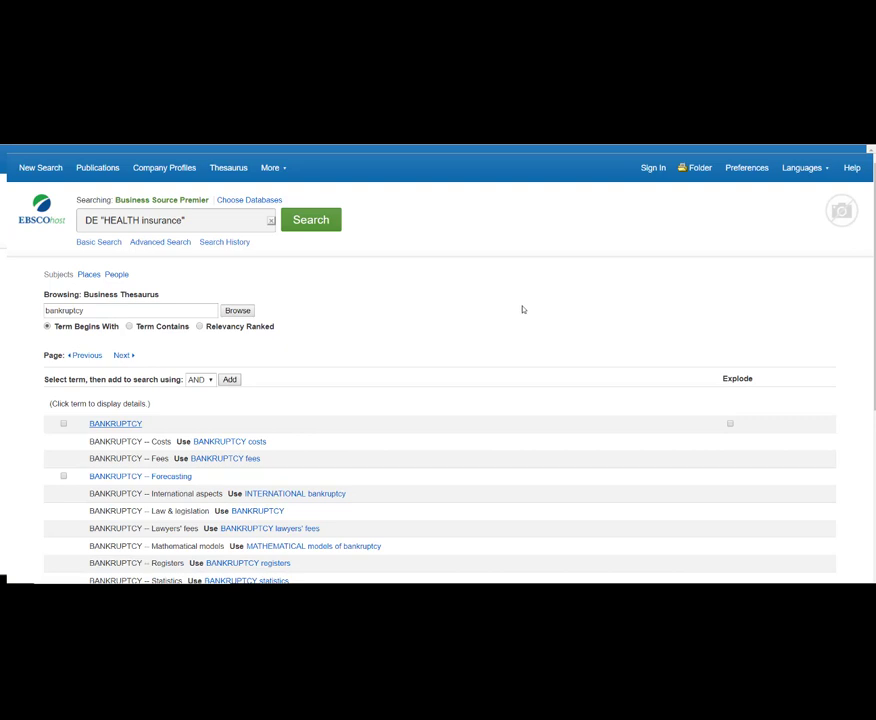
# - Add the main BANKRUPTCY subject term from its thesaurus entry to the search using AND, and run the search
pyautogui.click(106, 426)
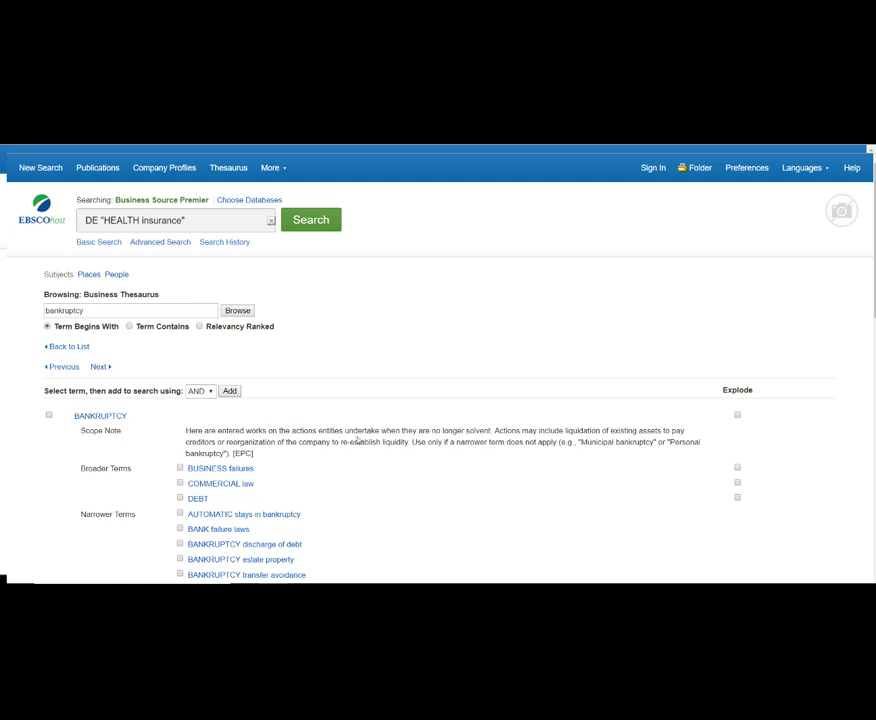
pyautogui.click(48, 414)
pyautogui.click(230, 391)
pyautogui.click(322, 222)
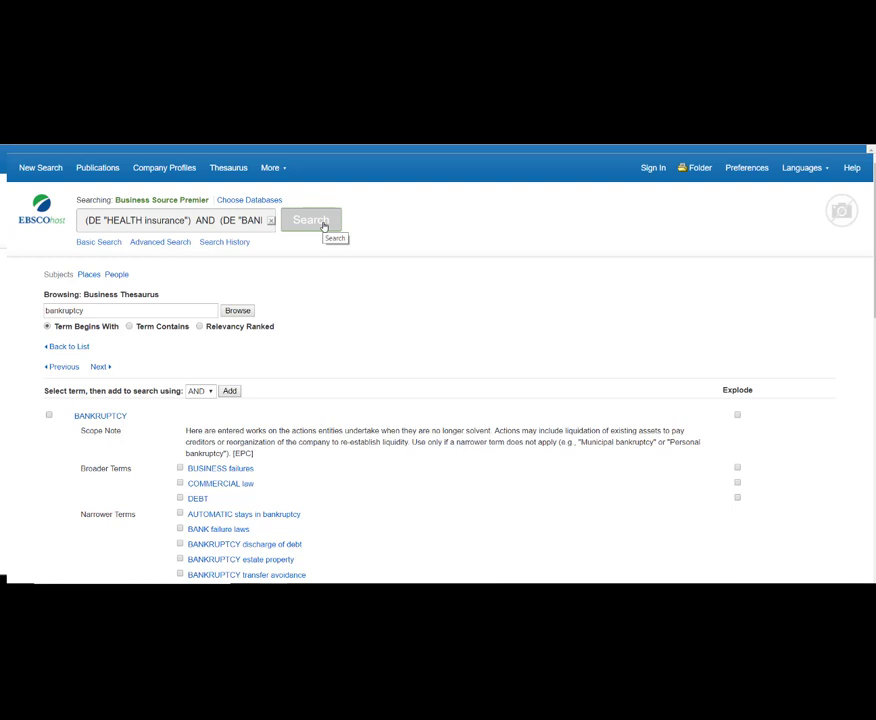
pyautogui.click(323, 226)
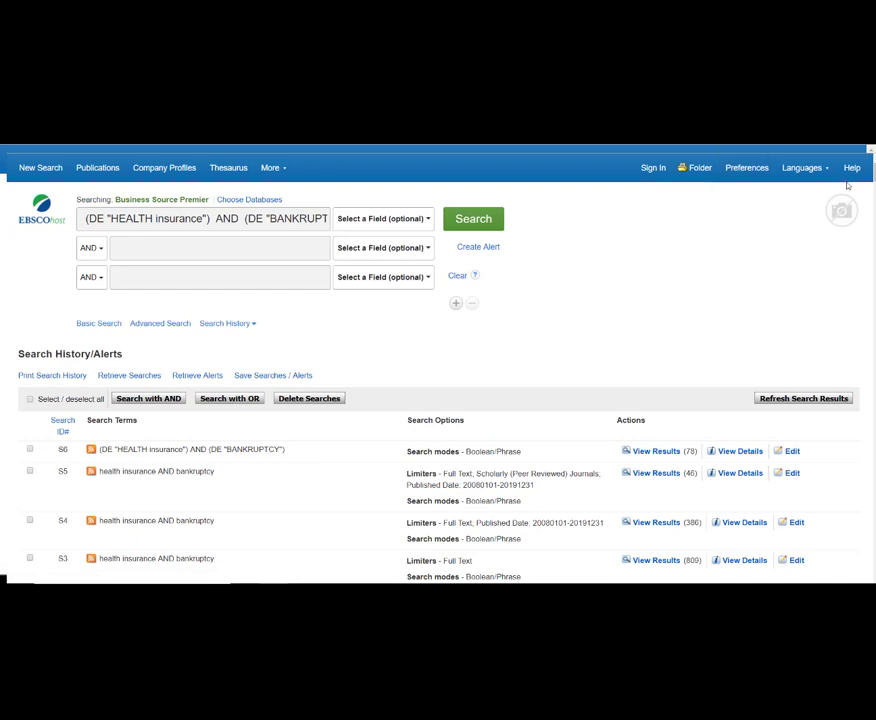
# - Look through the articles found with the combined HEALTH insurance and BANKRUPTCY subject terms
pyautogui.scroll(-5, 847, 185)
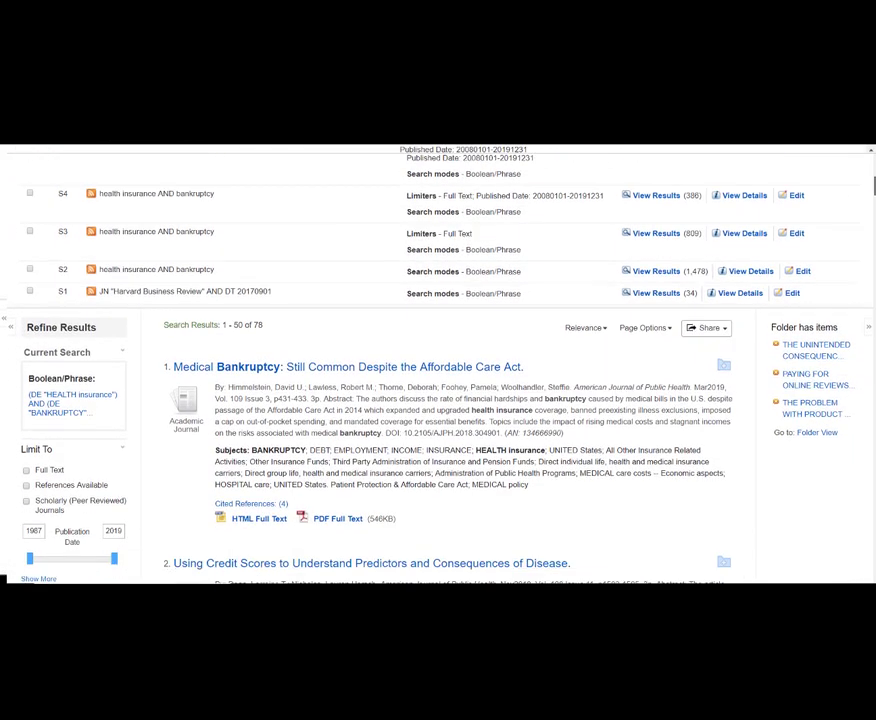
pyautogui.scroll(-2, 438, 365)
pyautogui.scroll(-1, 438, 365)
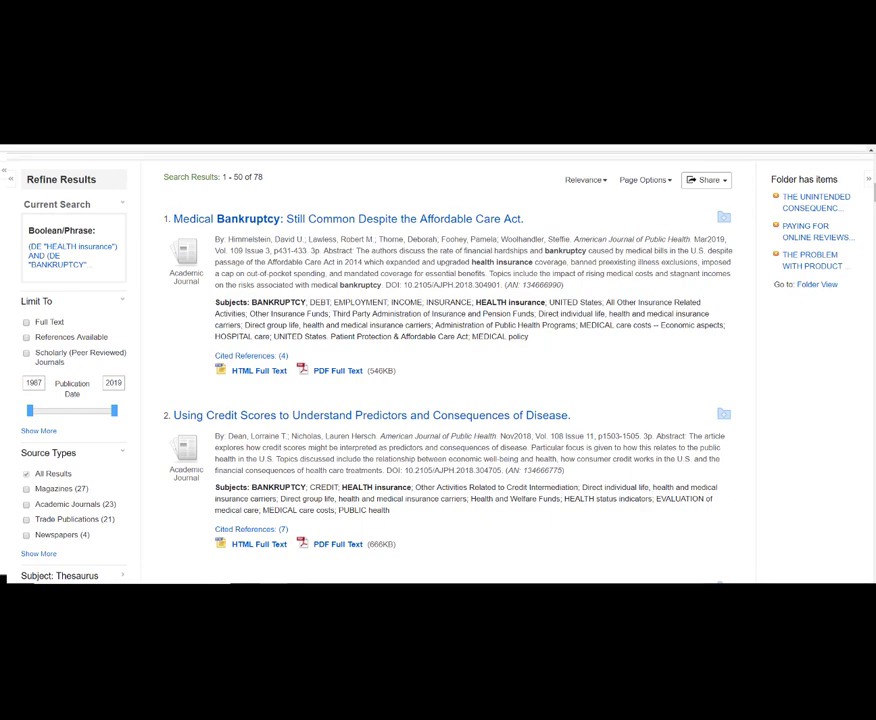
pyautogui.scroll(-7, 438, 365)
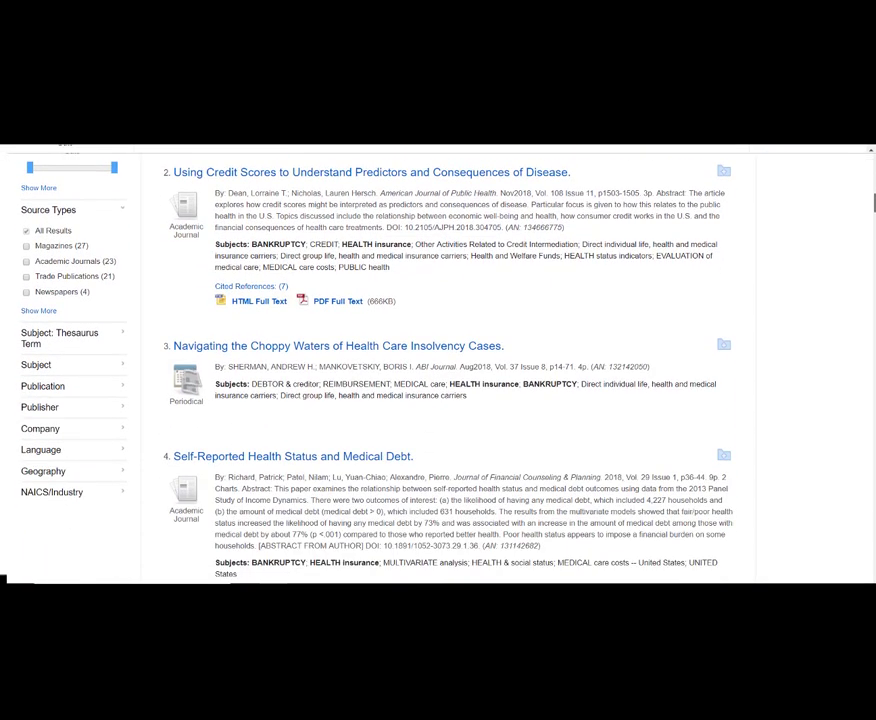
pyautogui.scroll(-2, 438, 365)
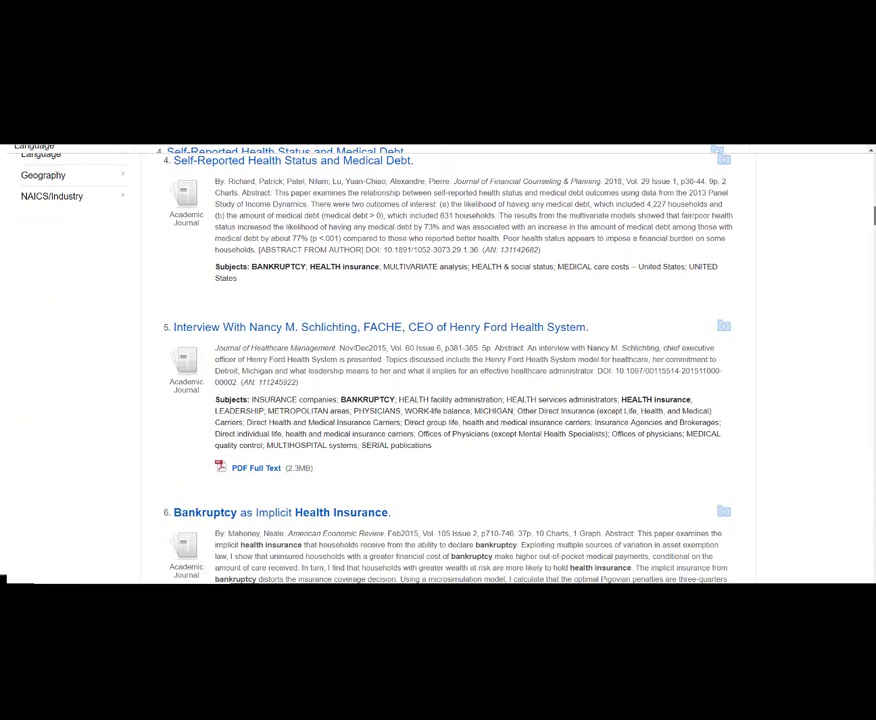
pyautogui.scroll(8, 438, 365)
pyautogui.scroll(4, 438, 365)
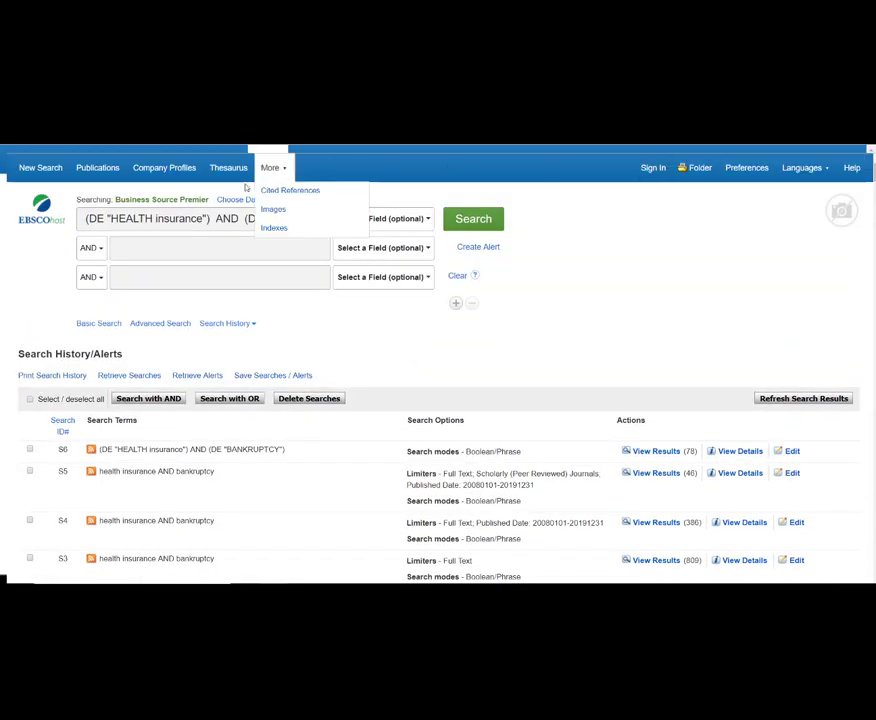
# - Clear the current search terms and browse the Business Thesaurus for "electronic banking"
pyautogui.click(457, 277)
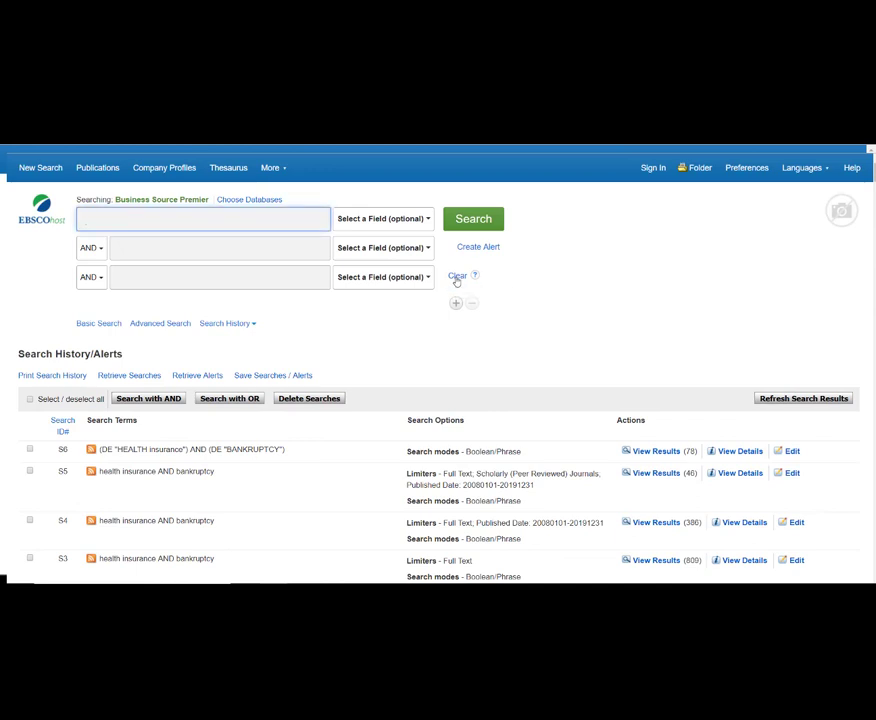
pyautogui.click(220, 170)
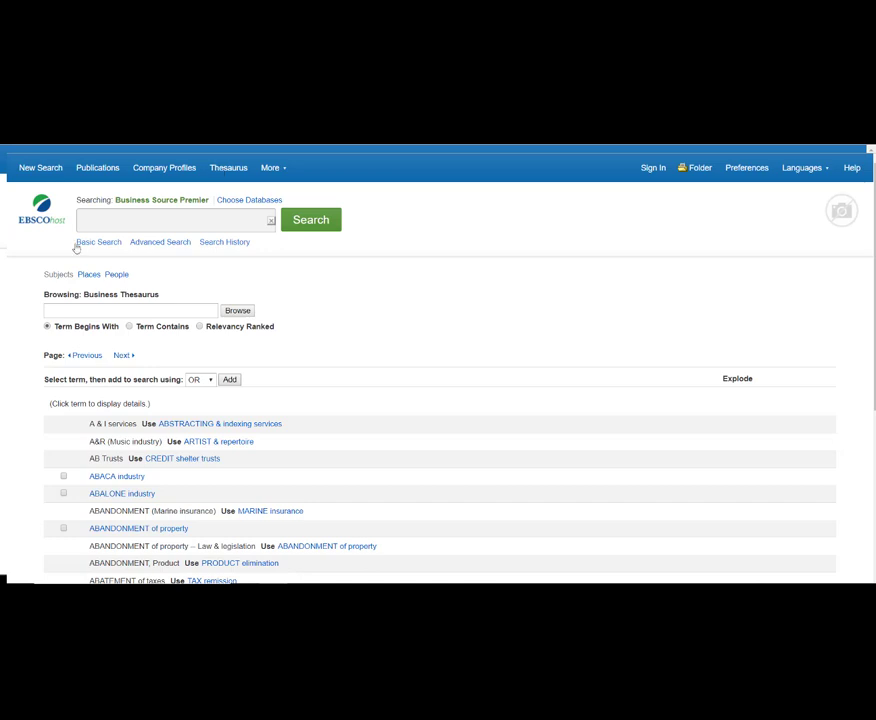
pyautogui.click(101, 310)
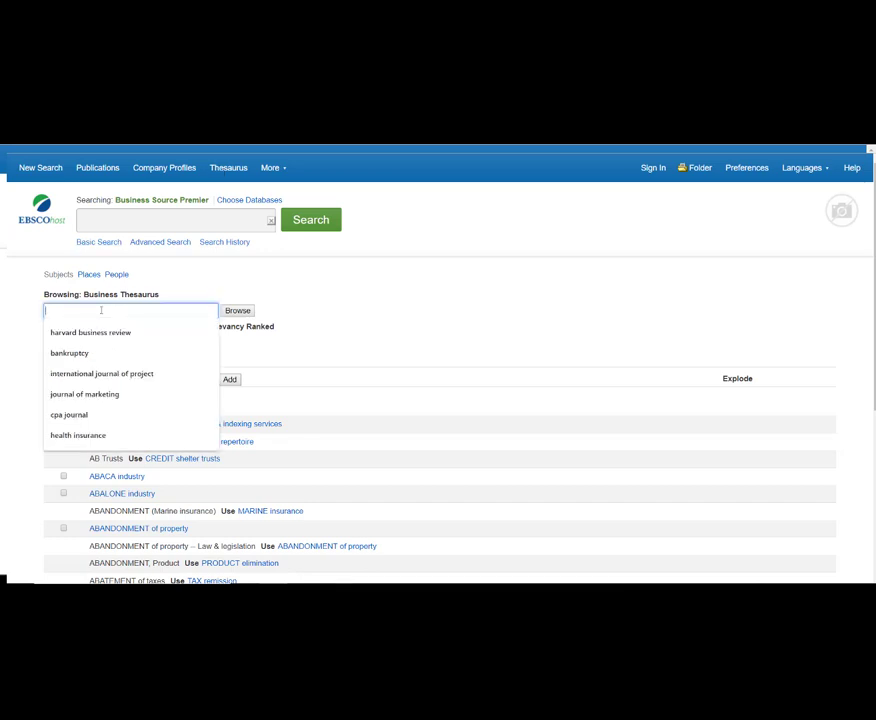
pyautogui.write('el')
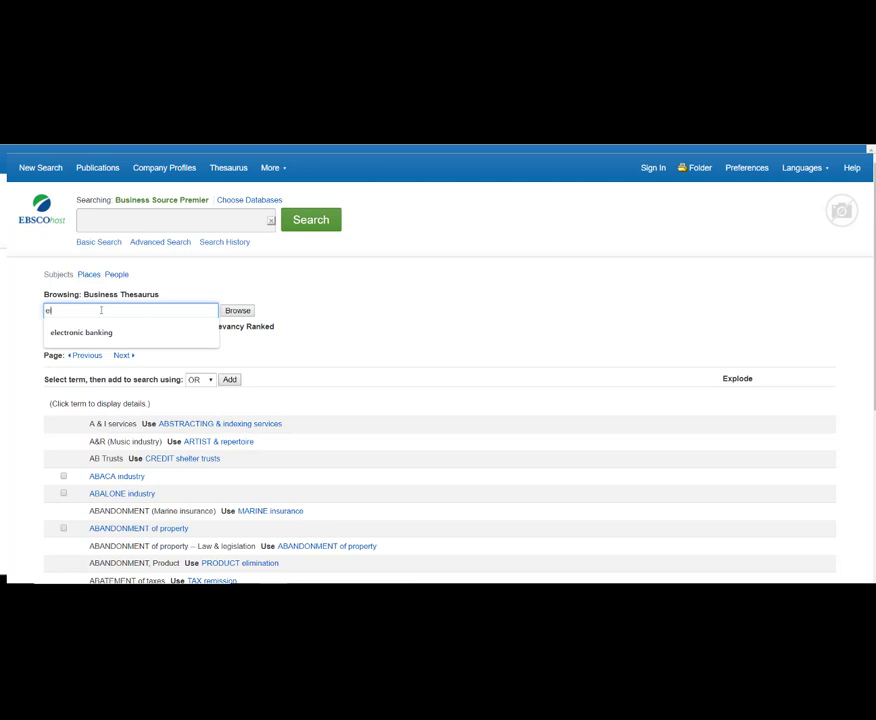
pyautogui.write('ectronic banking')
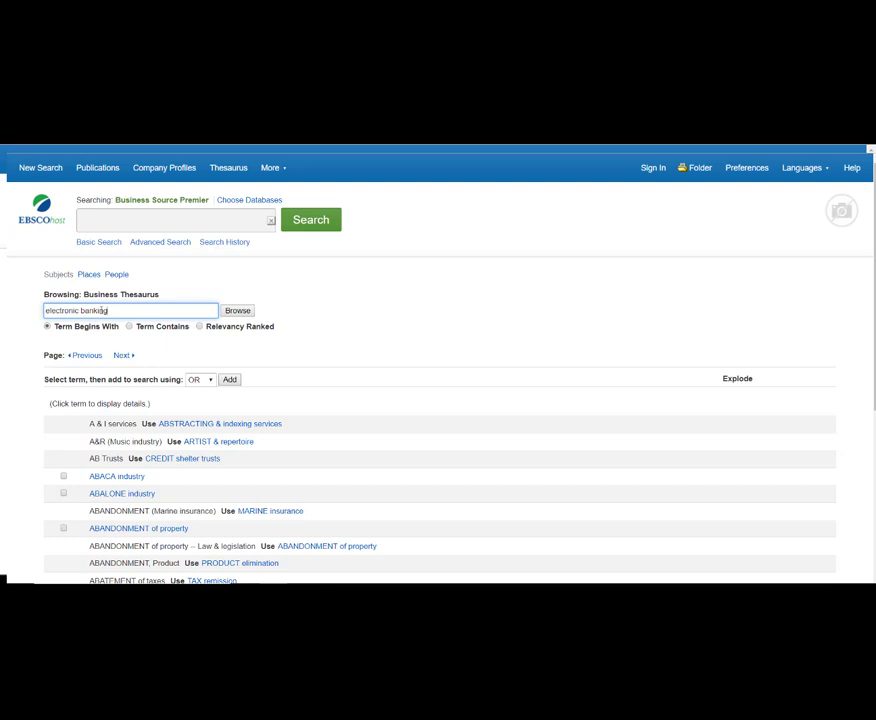
pyautogui.click(238, 314)
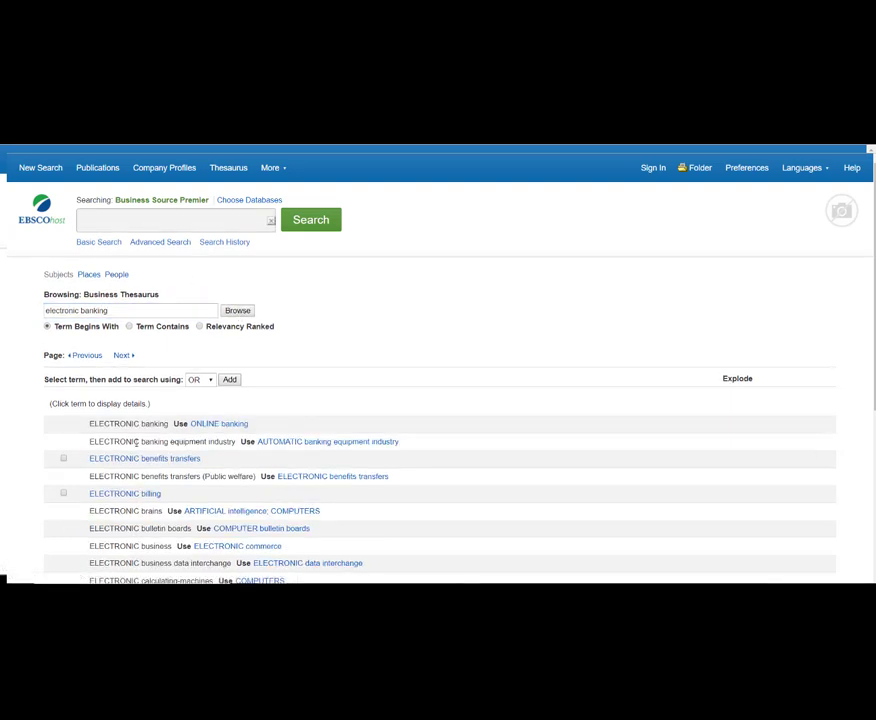
# - Follow the preferred term to the ONLINE banking entry and add that main subject term to the search using AND
pyautogui.click(226, 424)
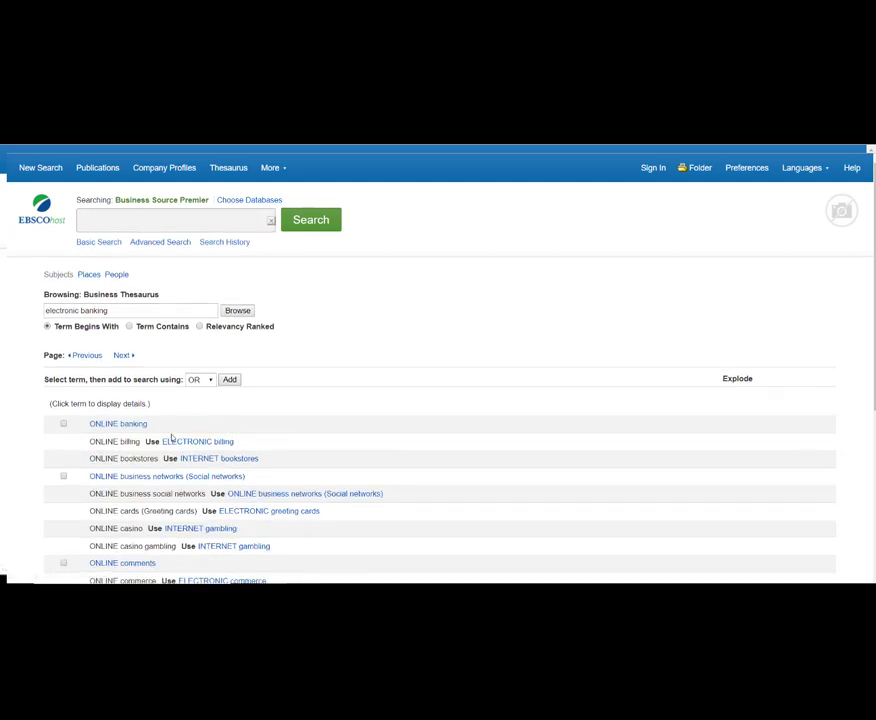
pyautogui.click(135, 425)
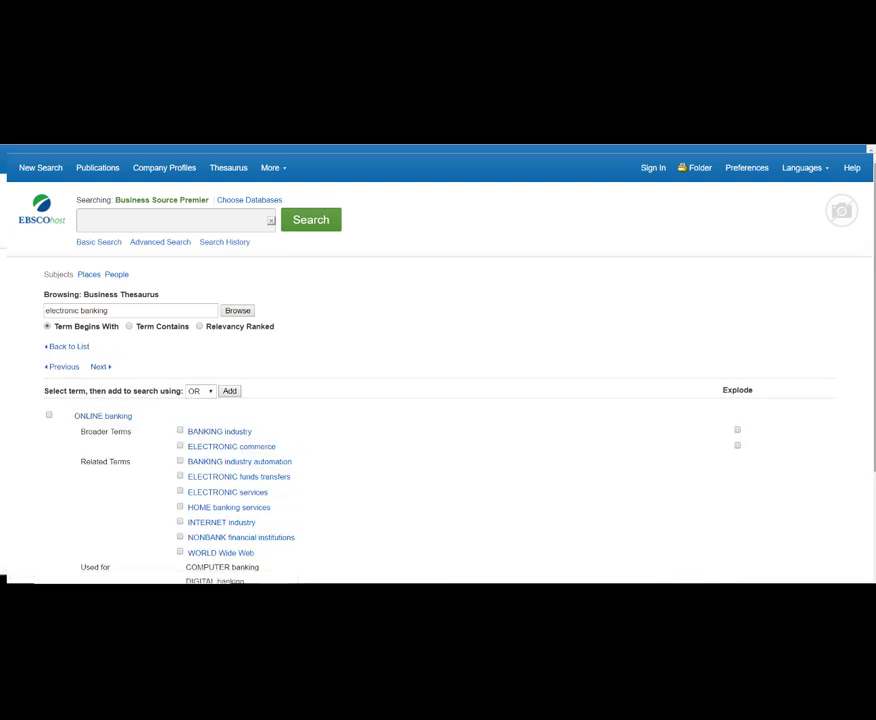
pyautogui.scroll(-1, 438, 400)
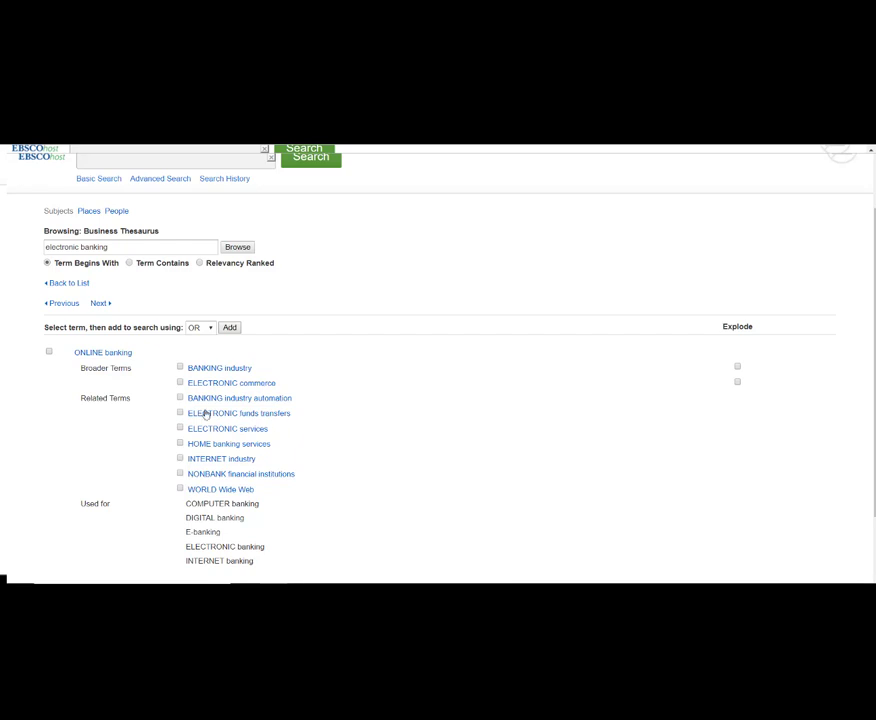
pyautogui.click(49, 352)
pyautogui.click(205, 328)
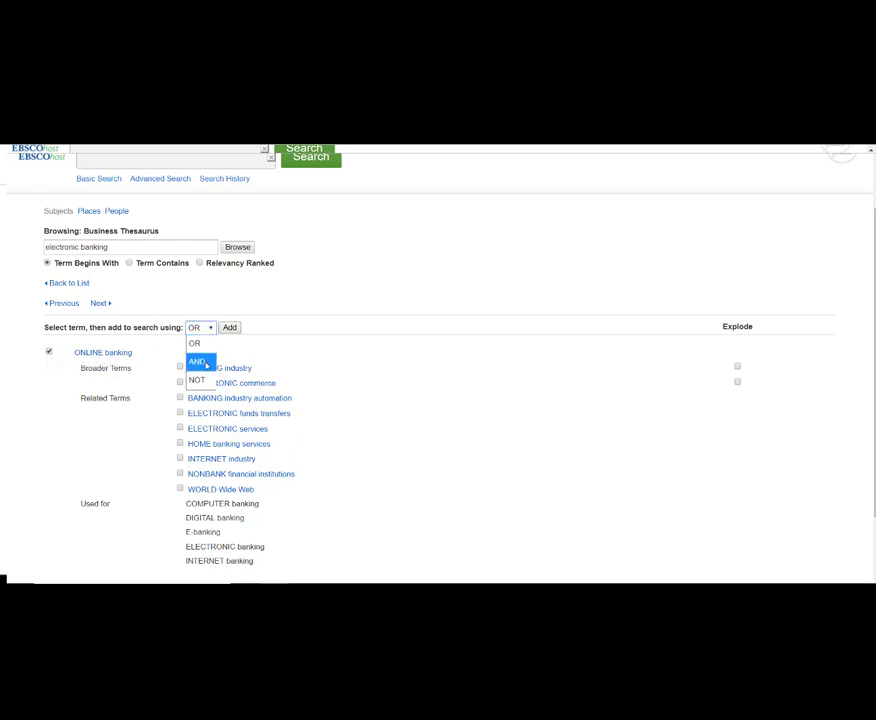
pyautogui.click(197, 361)
pyautogui.click(230, 328)
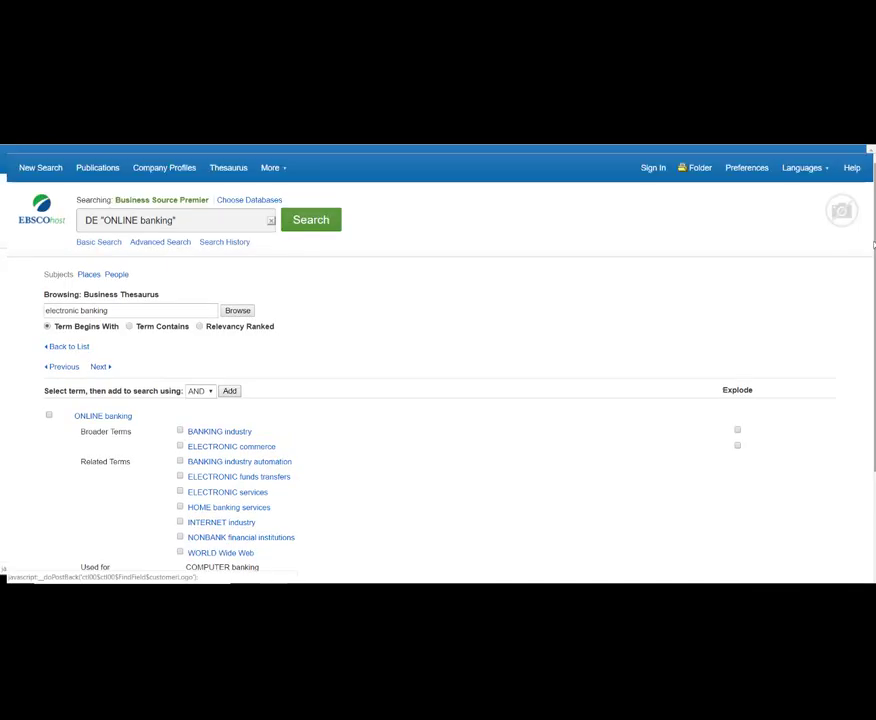
# - Browse the Business Thesaurus for "real estate"
pyautogui.tripleClick(123, 310)
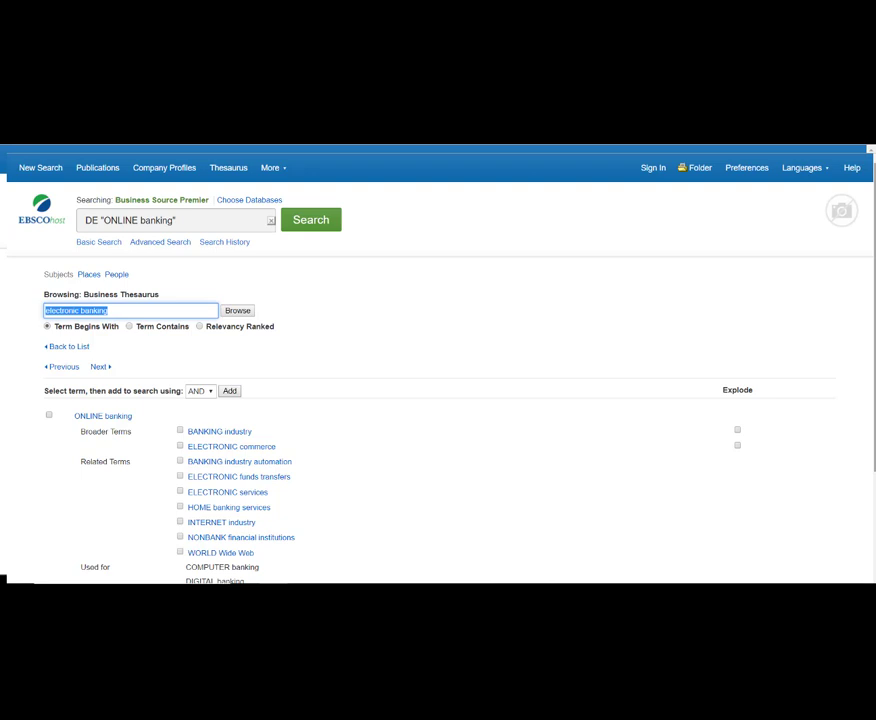
pyautogui.write('real')
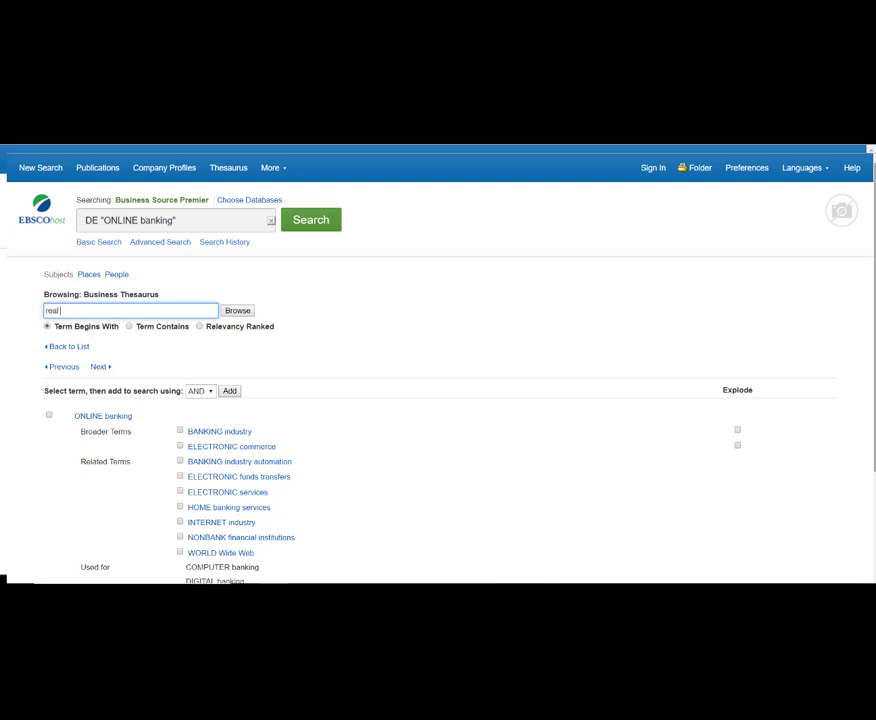
pyautogui.write(' estate')
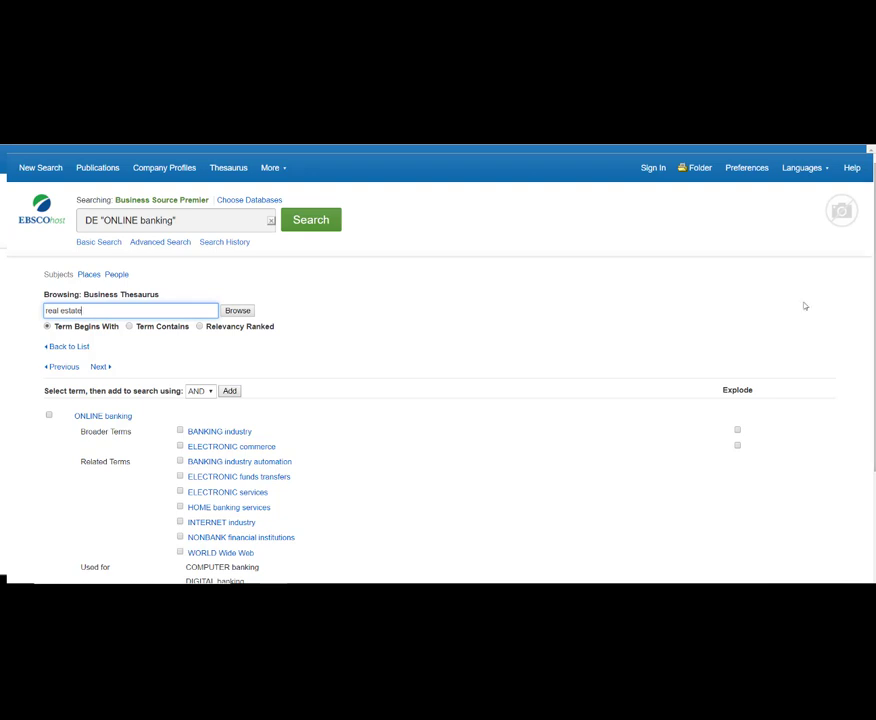
pyautogui.click(237, 311)
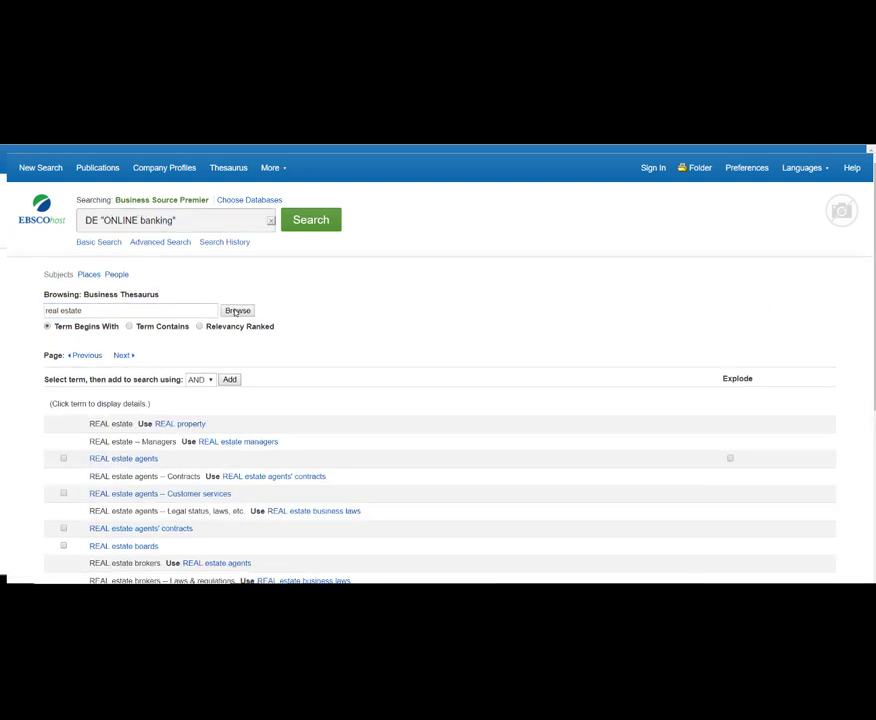
# - Follow the preferred term to the REAL property entry and add that main subject term to the search using AND
pyautogui.click(170, 424)
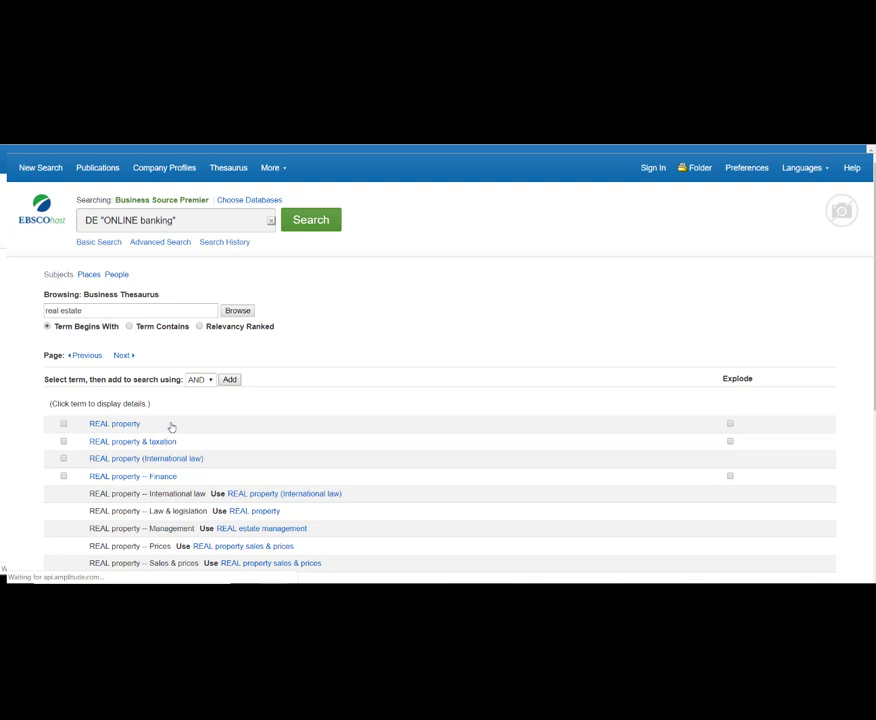
pyautogui.click(113, 424)
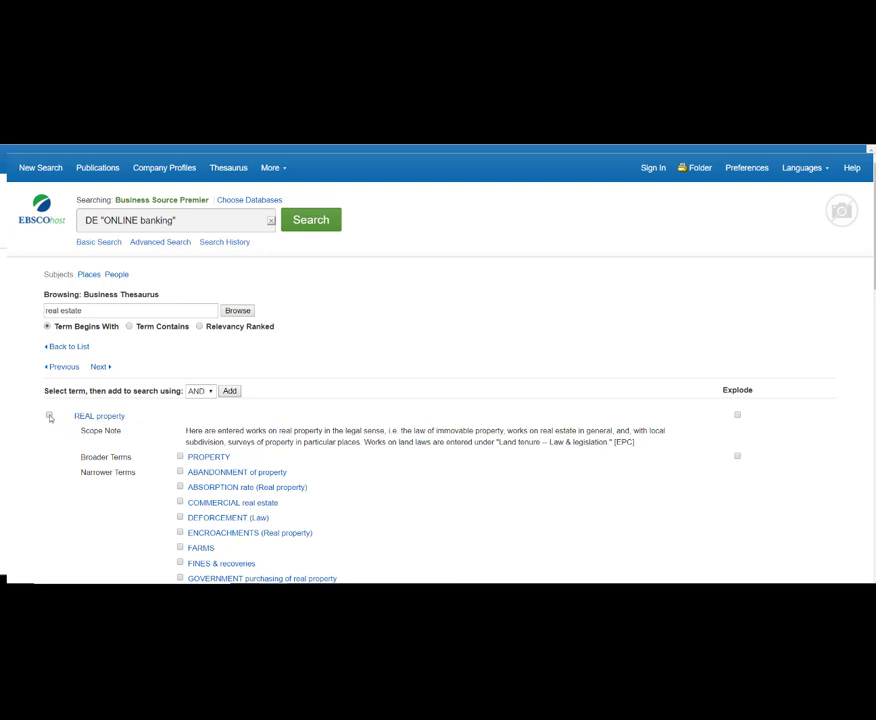
pyautogui.click(230, 391)
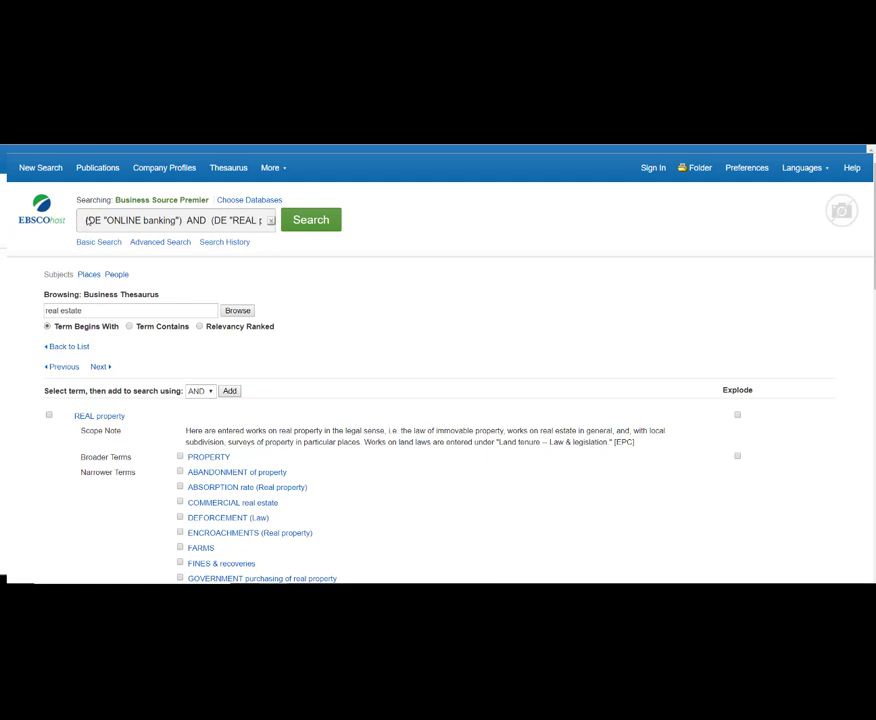
# - Clear the combined subject terms from the search and browse the Business Thesaurus for "fraud"
pyautogui.moveTo(87, 220); pyautogui.dragTo(439, 226)
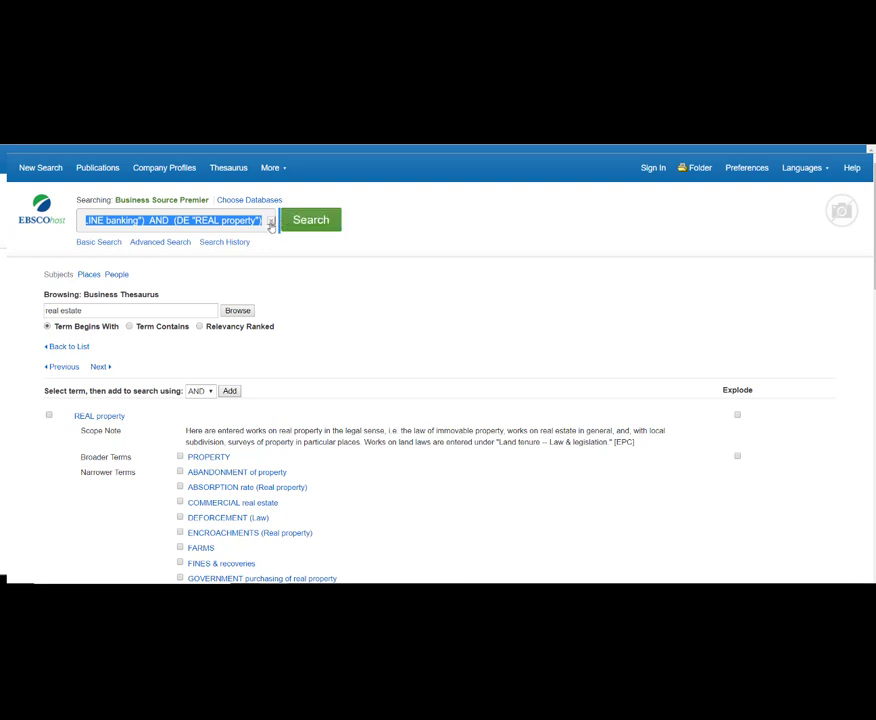
pyautogui.click(270, 221)
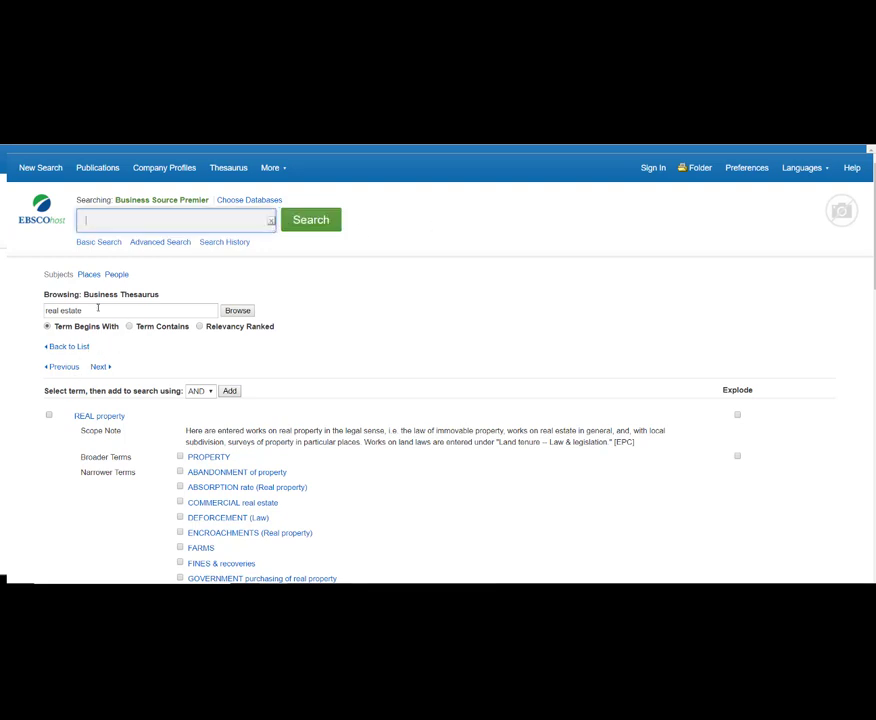
pyautogui.moveTo(98, 309); pyautogui.dragTo(38, 315)
pyautogui.press('BackSpace')
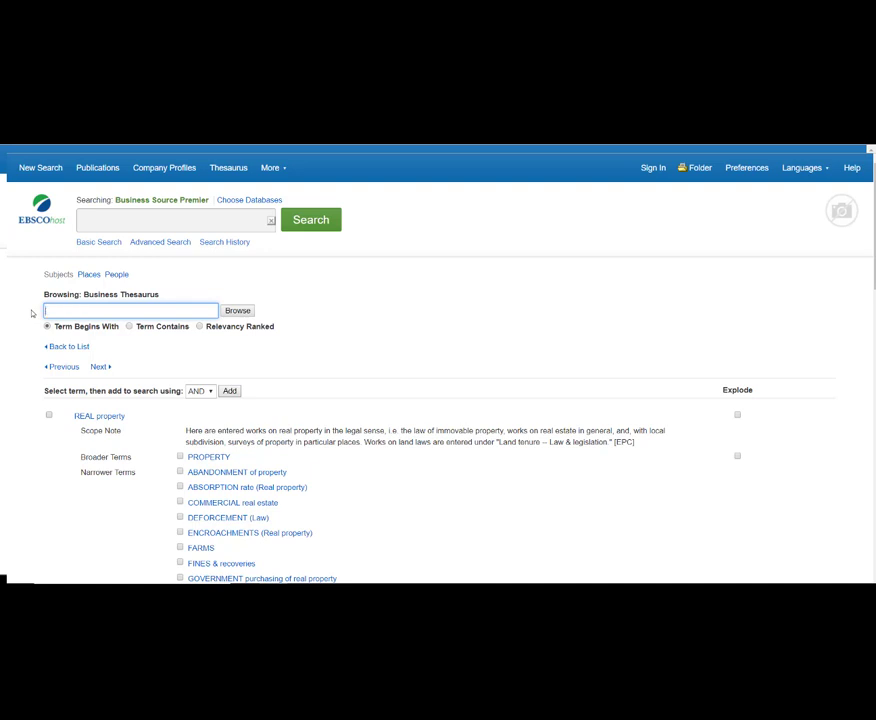
pyautogui.write('fraud')
pyautogui.click(240, 312)
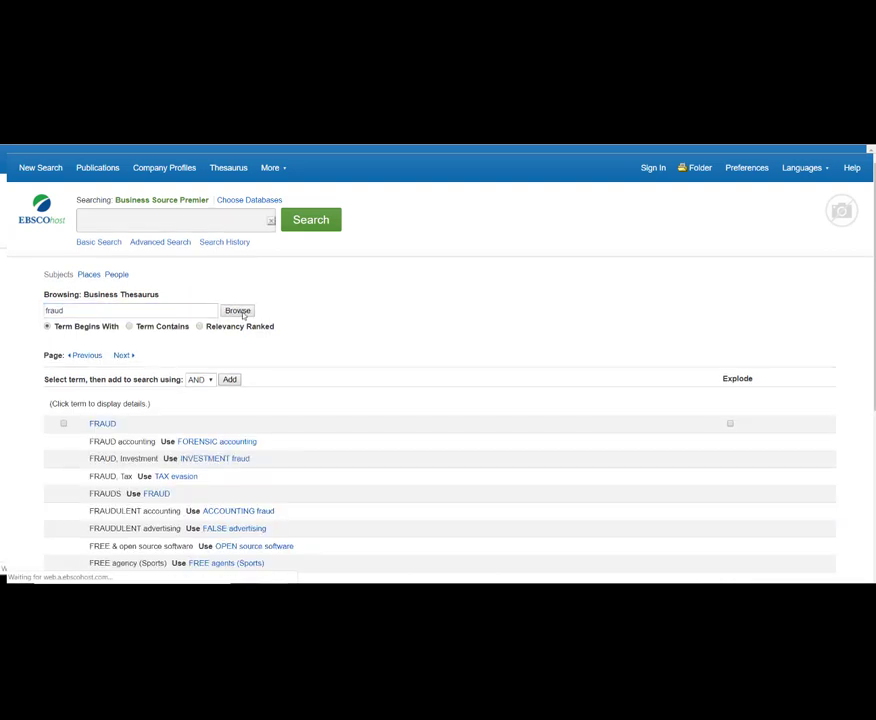
# - Open the FRAUD thesaurus entry and add its main subject term to the search
pyautogui.click(98, 424)
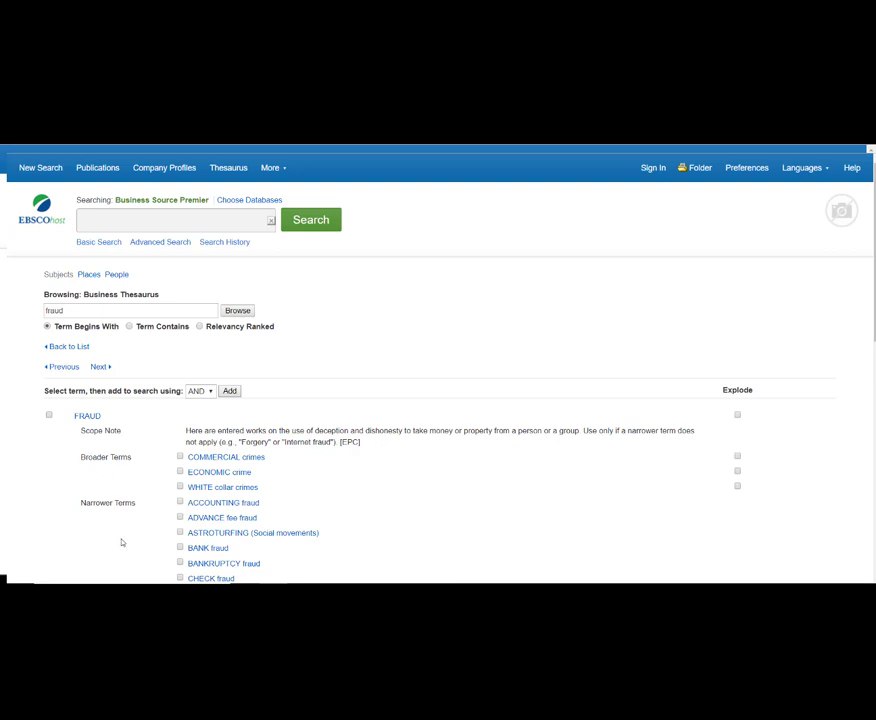
pyautogui.click(48, 416)
pyautogui.click(231, 391)
# - Browse the Business Thesaurus for "credit cards"
pyautogui.moveTo(80, 310); pyautogui.dragTo(5, 316)
pyautogui.write('cred')
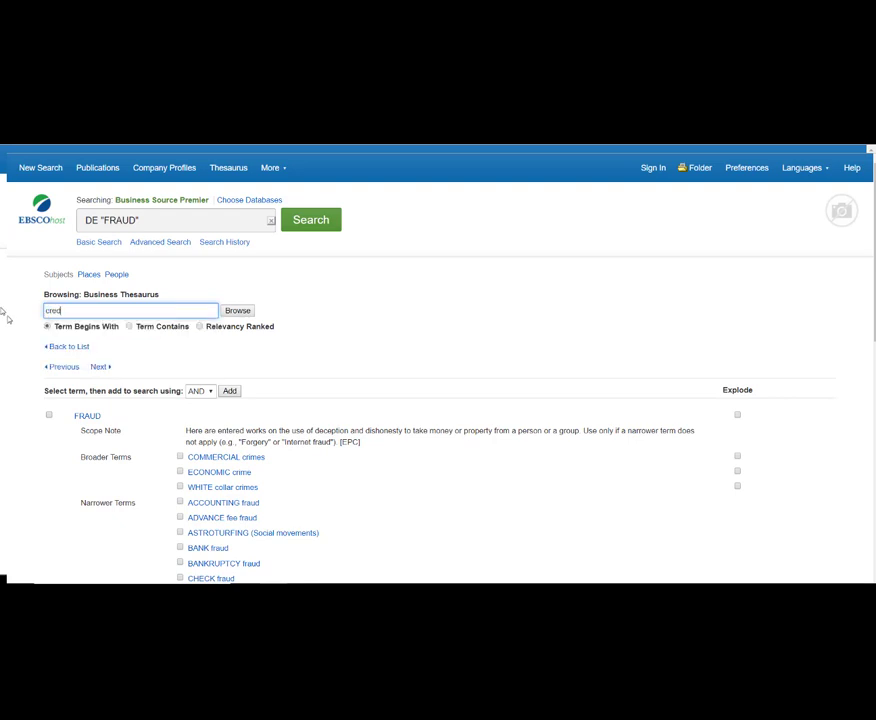
pyautogui.write('it cards')
pyautogui.click(239, 311)
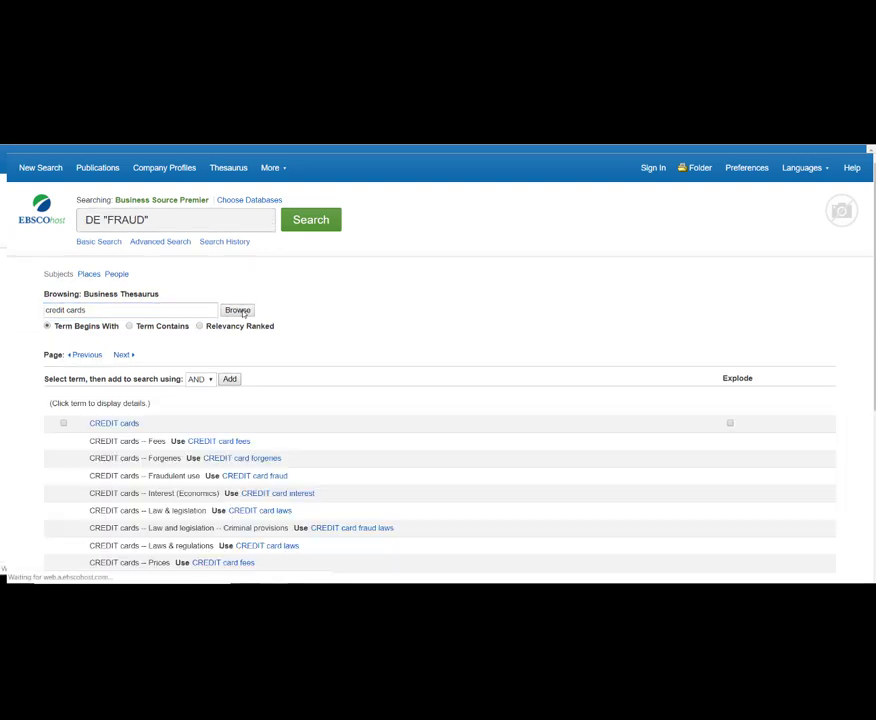
# - Add the main CREDIT cards subject term from its thesaurus entry to the search using AND, and run the search
pyautogui.click(105, 424)
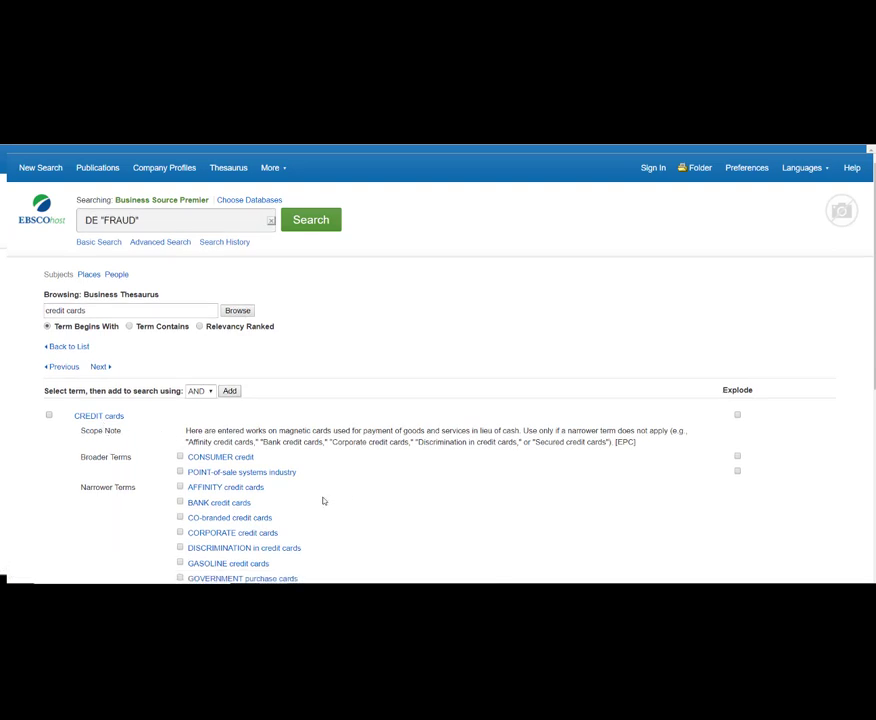
pyautogui.click(49, 415)
pyautogui.click(230, 391)
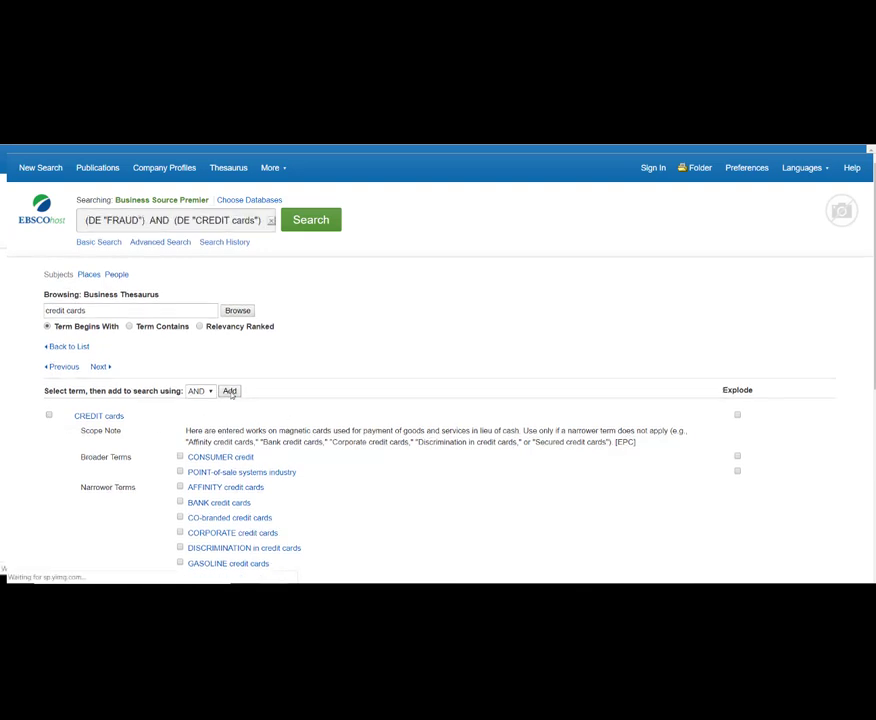
pyautogui.click(309, 221)
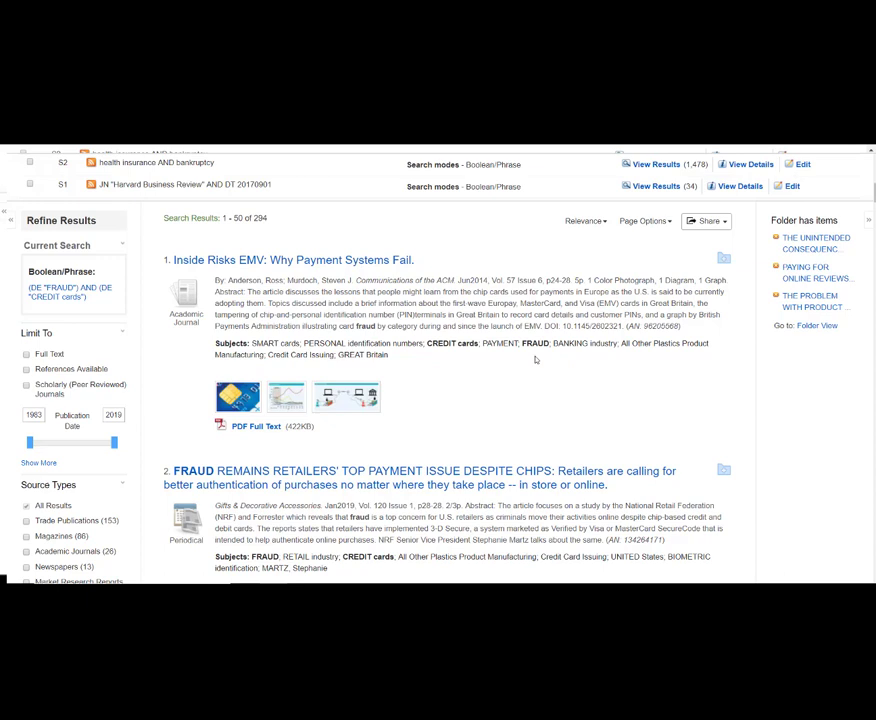
pyautogui.press('super+p')
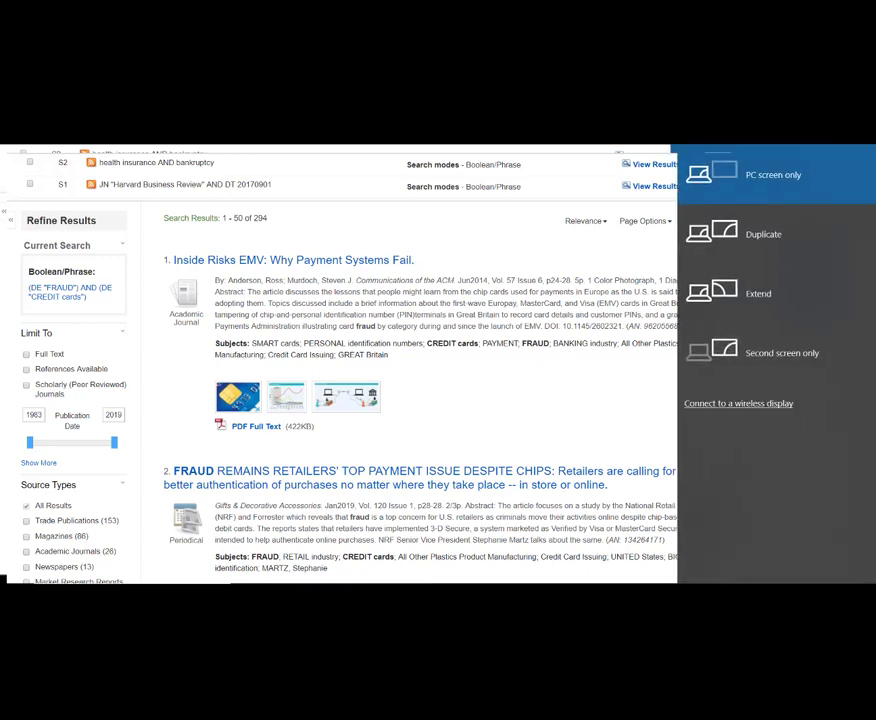
pyautogui.press('Escape')
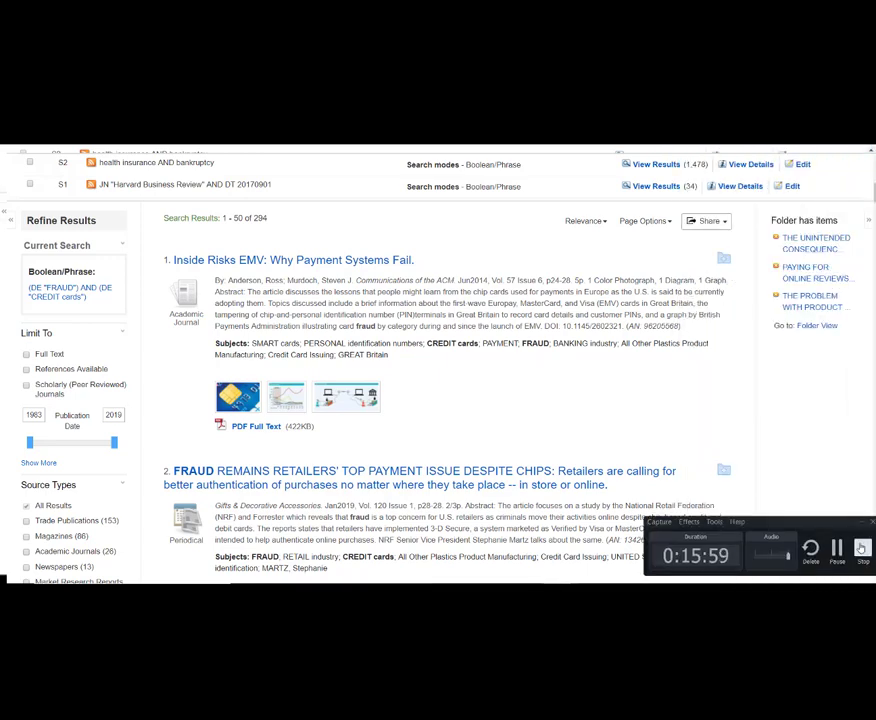
pyautogui.click(861, 548)
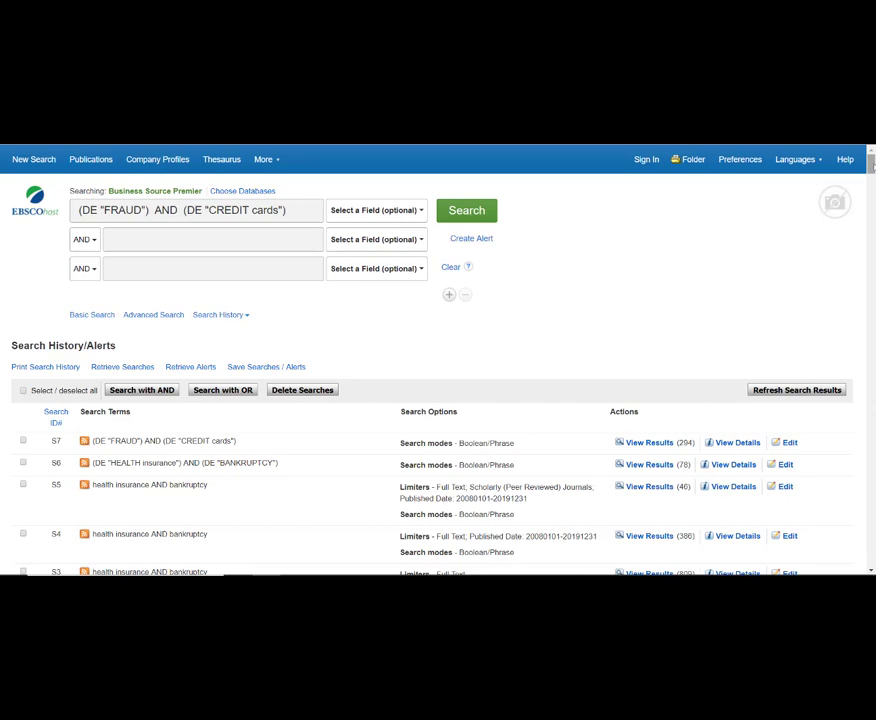
pyautogui.scroll(-8, 871, 185)
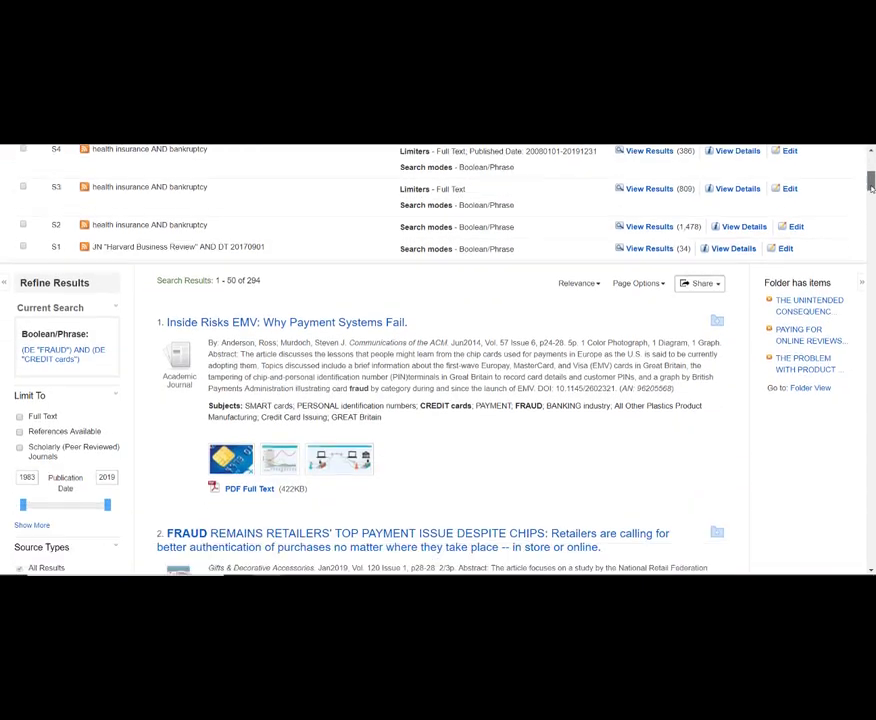
pyautogui.scroll(-2, 871, 185)
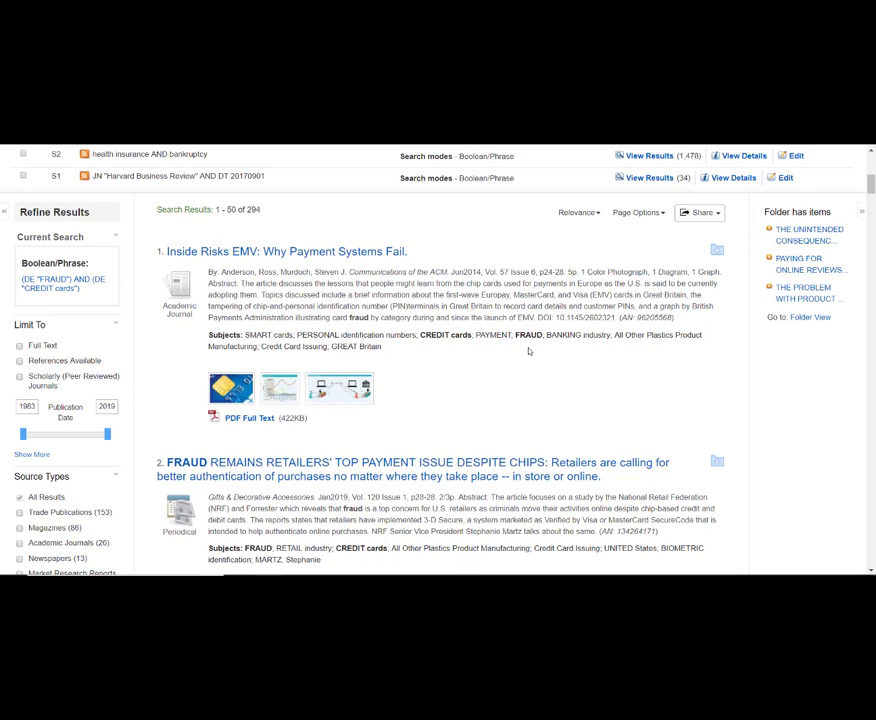
pyautogui.press('super+p')
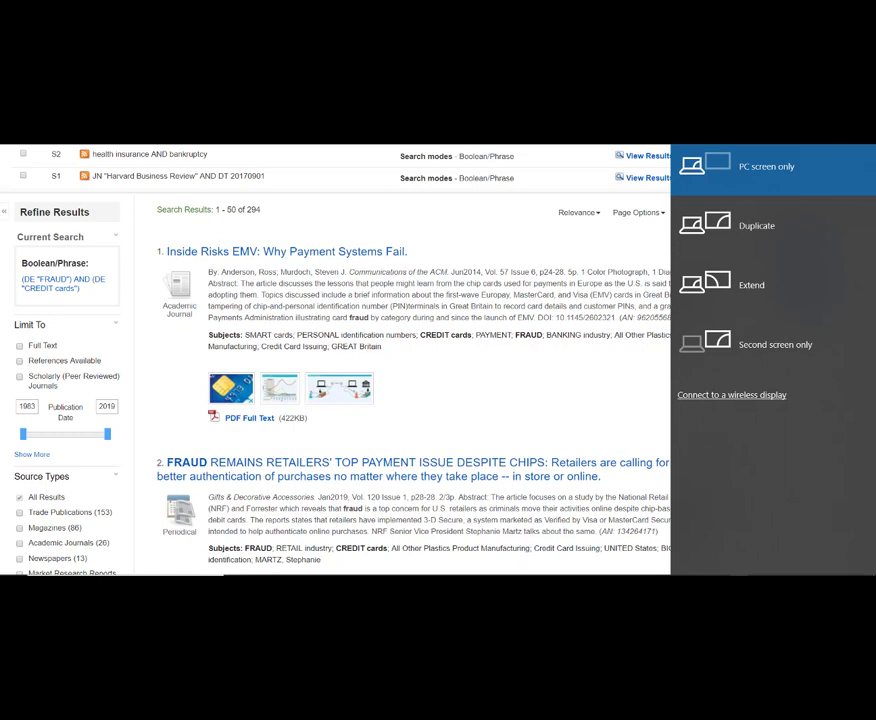
pyautogui.click(549, 578)
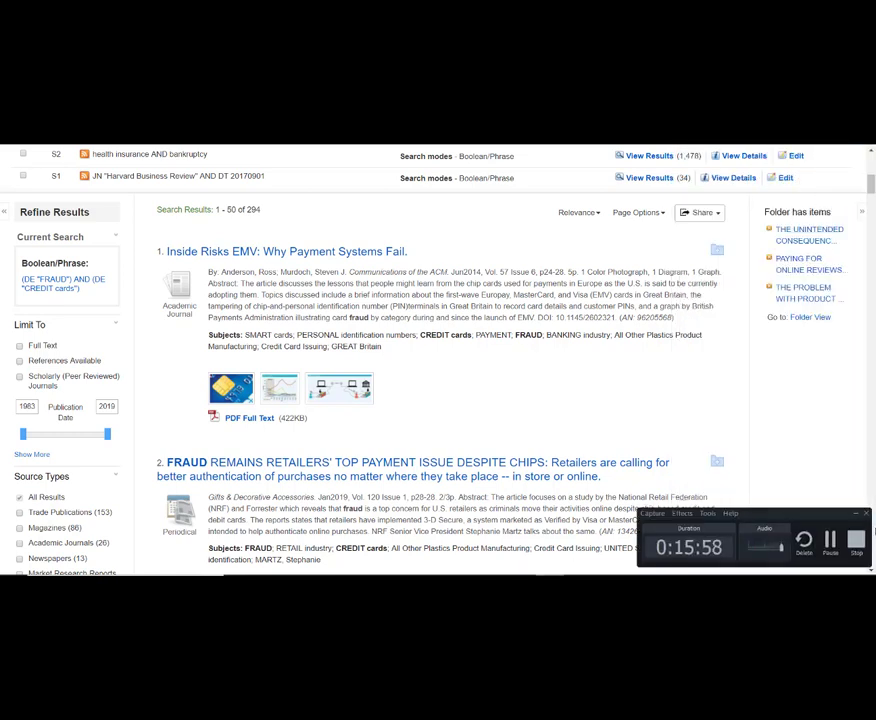